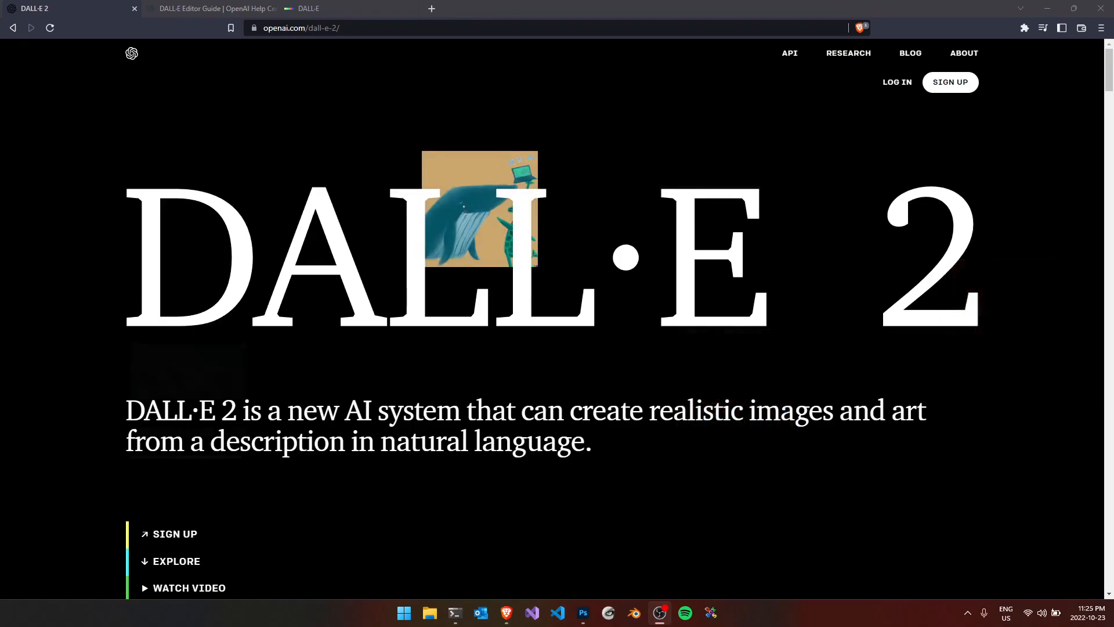
- Look through the DALL·E 2 landing page, including its text-to-image and image variation examples
{"action": "scroll", "coordinate": [507, 427], "scroll_direction": "down", "scroll_amount": 10}
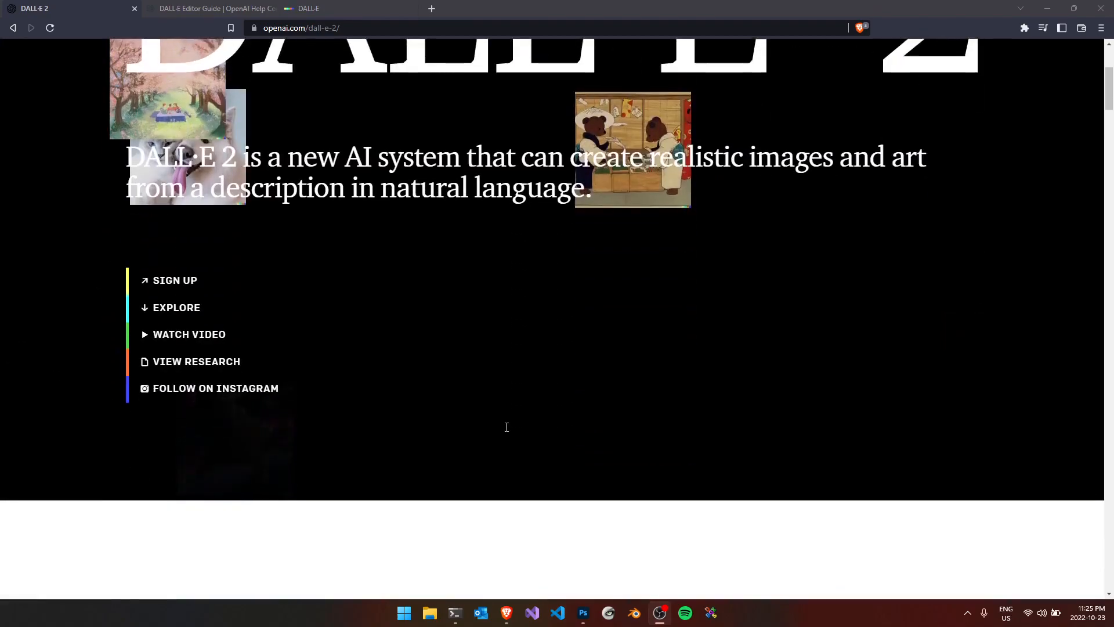
{"action": "scroll", "coordinate": [507, 427], "scroll_direction": "down", "scroll_amount": 12}
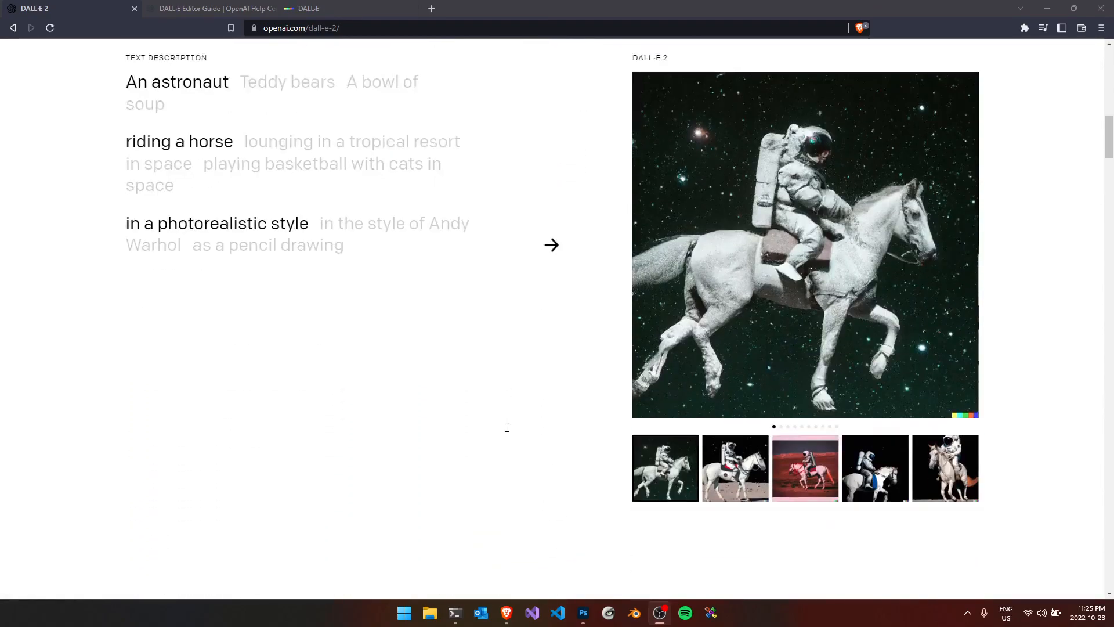
{"action": "scroll", "coordinate": [507, 428], "scroll_direction": "down", "scroll_amount": 16}
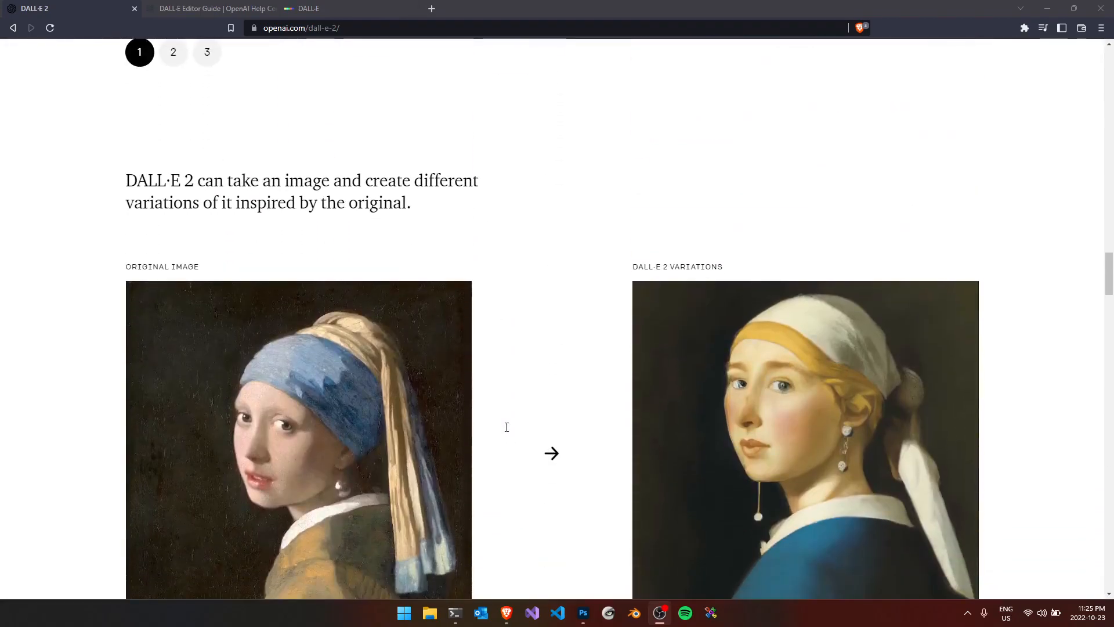
{"action": "scroll", "coordinate": [507, 427], "scroll_direction": "down", "scroll_amount": 7}
- Switch to the DALL·E Editor Guide article and read its sections on editor access, cost and the generation frame
{"action": "key", "text": "ctrl+Tab"}
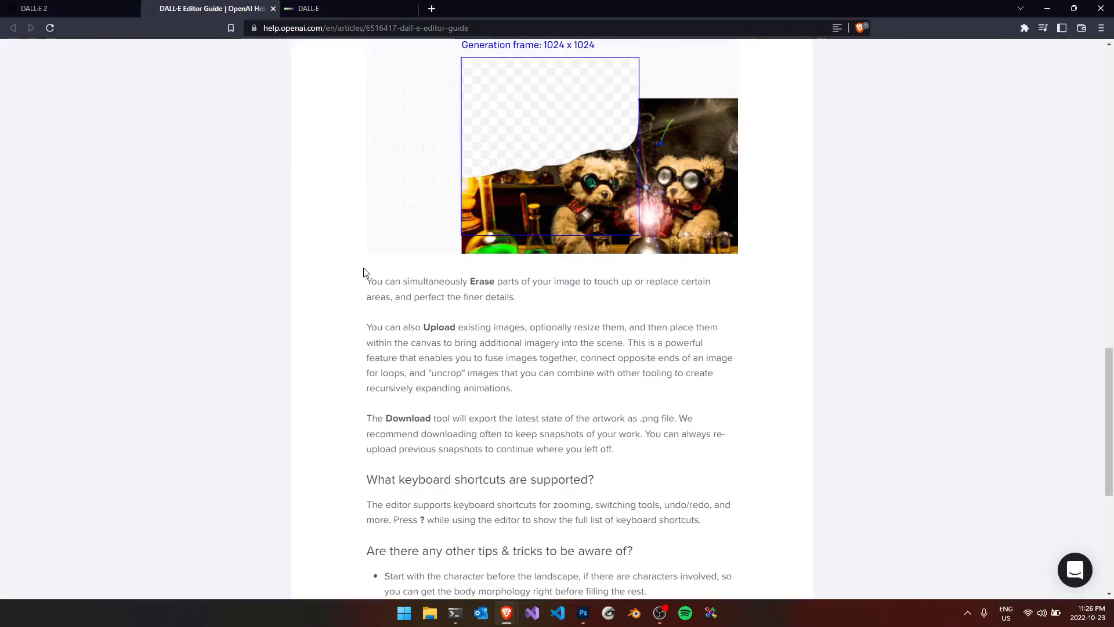
{"action": "scroll", "coordinate": [366, 273], "scroll_direction": "up", "scroll_amount": 10}
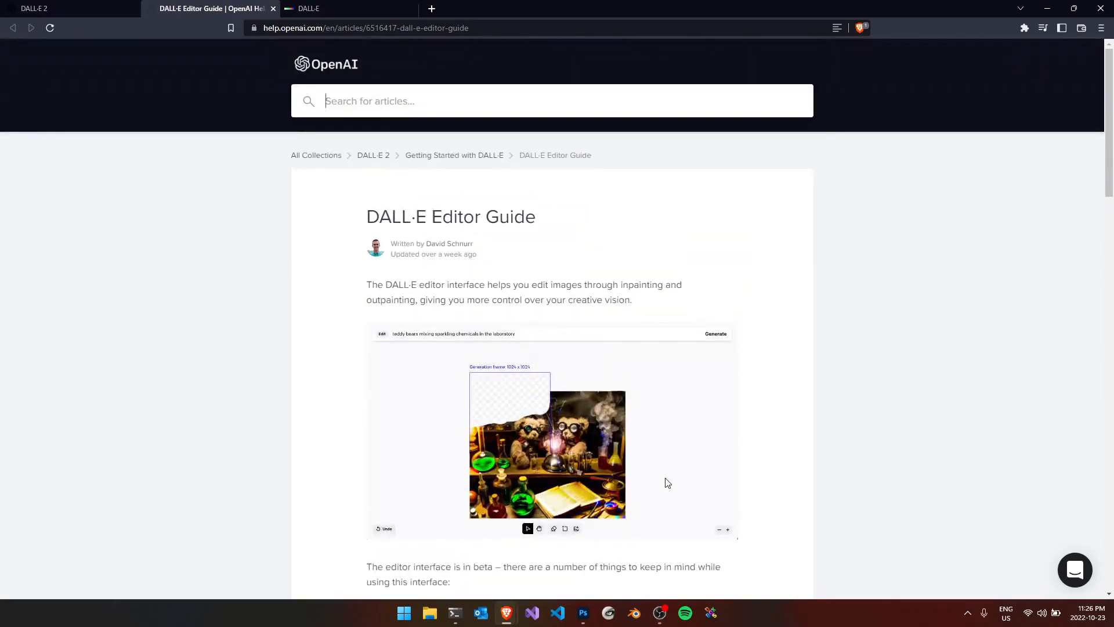
{"action": "scroll", "coordinate": [667, 482], "scroll_direction": "down", "scroll_amount": 4}
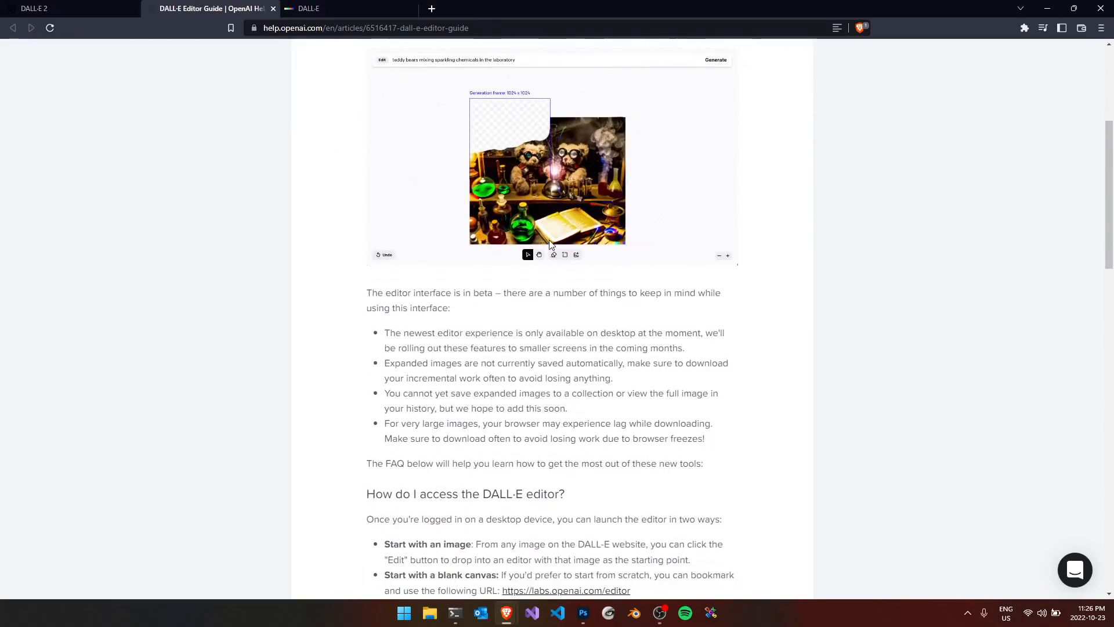
{"action": "scroll", "coordinate": [549, 244], "scroll_direction": "up", "scroll_amount": 1}
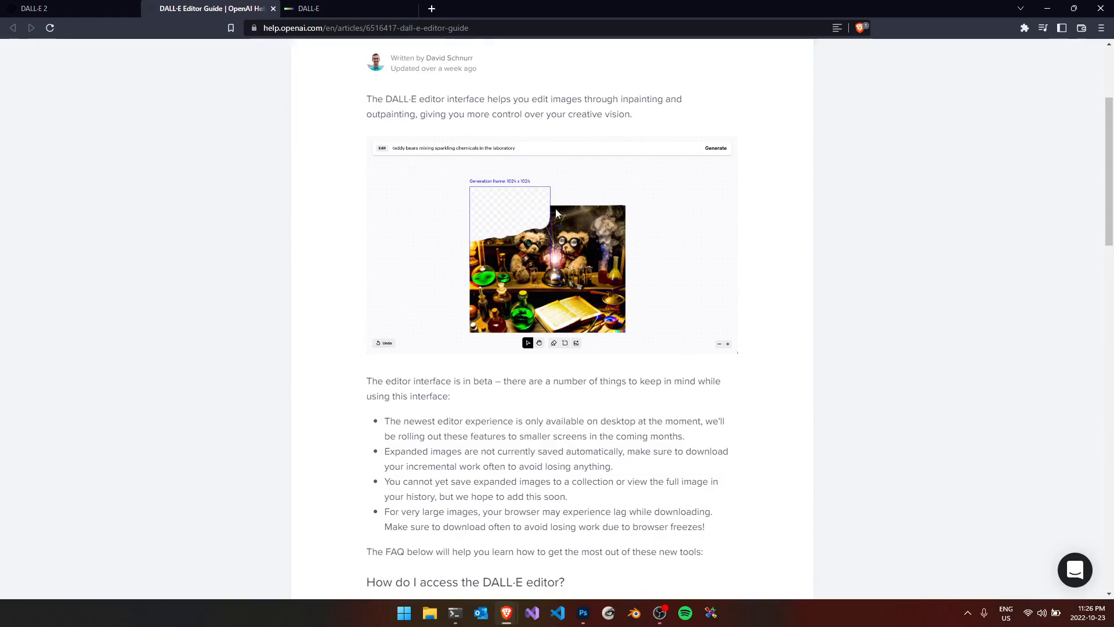
{"action": "scroll", "coordinate": [615, 302], "scroll_direction": "down", "scroll_amount": 15}
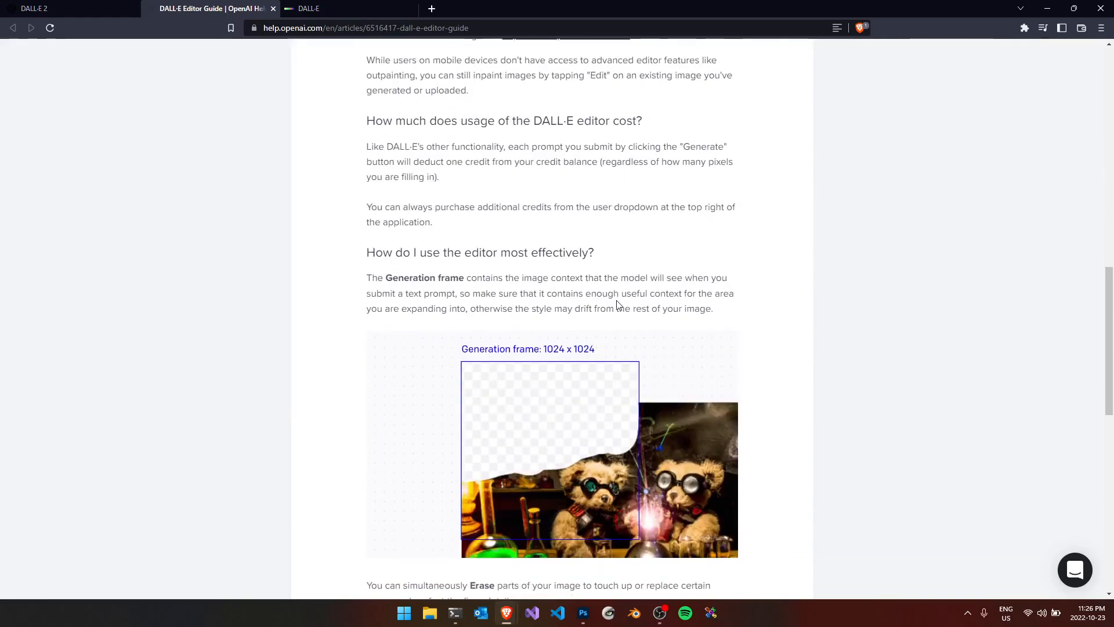
{"action": "scroll", "coordinate": [617, 303], "scroll_direction": "up", "scroll_amount": 4}
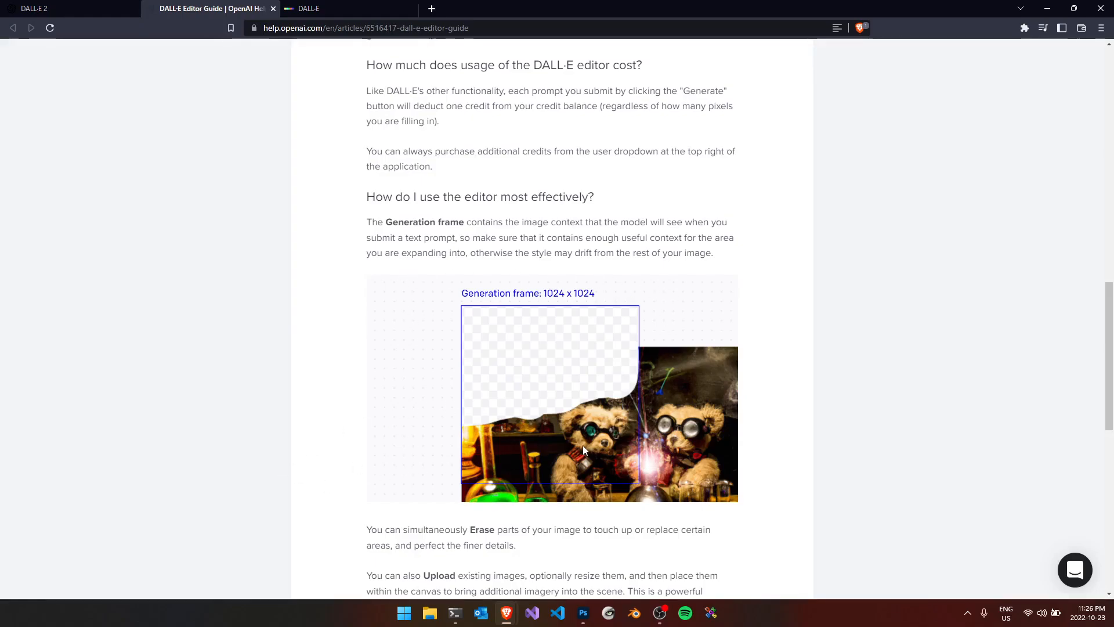
{"action": "scroll", "coordinate": [244, 231], "scroll_direction": "down", "scroll_amount": 5}
- Switch to the DALL·E editor, compare the generated city variations, and check the account's credit balance
{"action": "key", "text": "ctrl+Tab"}
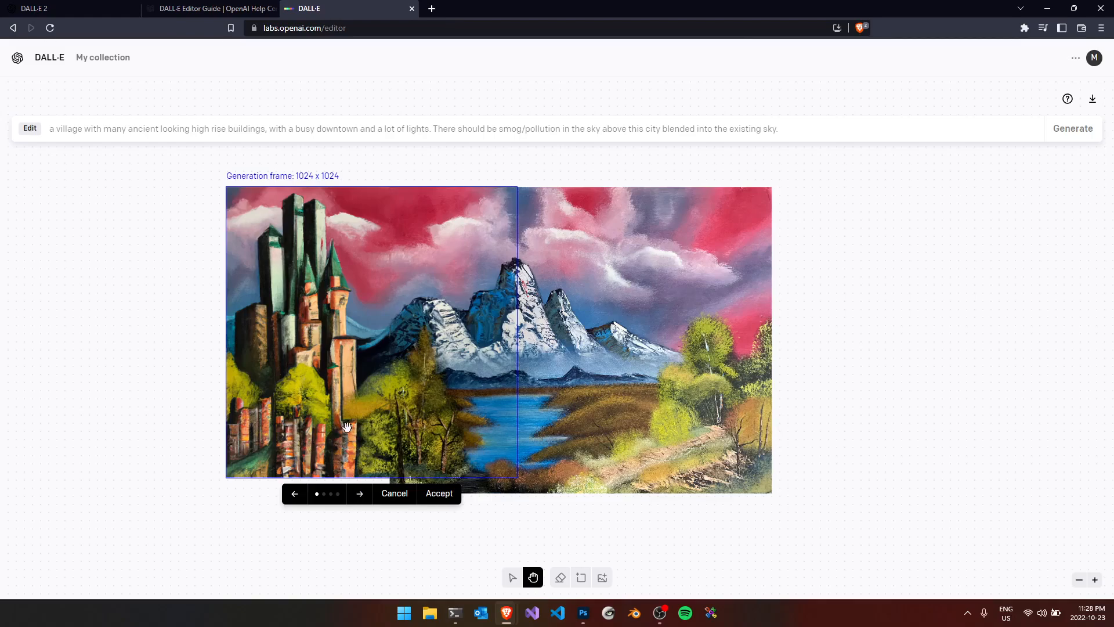
{"action": "left_click", "coordinate": [359, 498]}
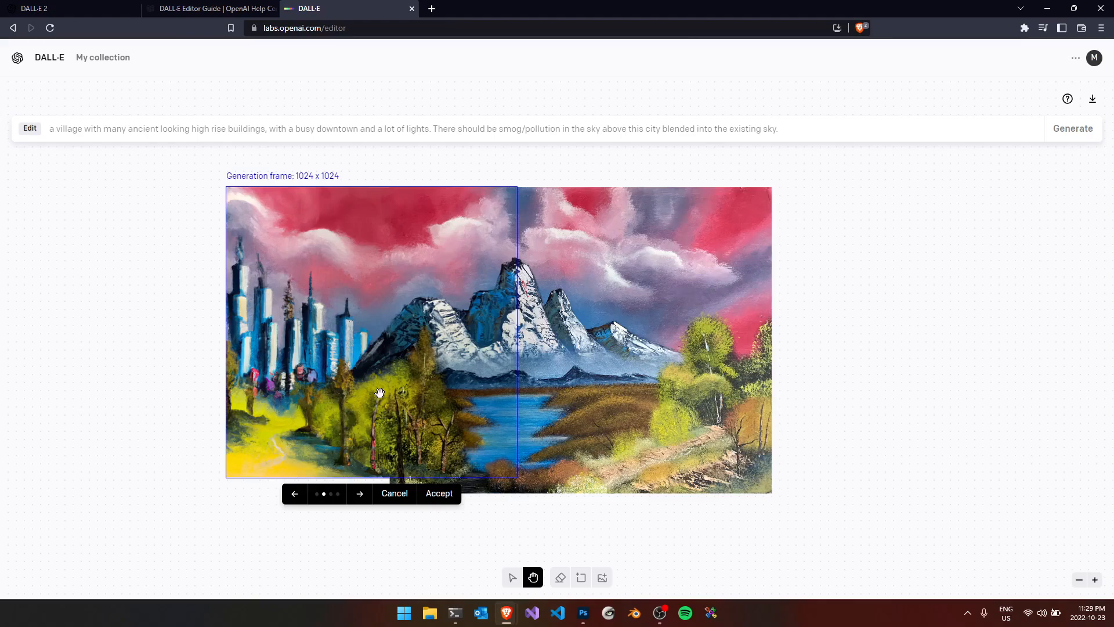
{"action": "left_click", "coordinate": [362, 498]}
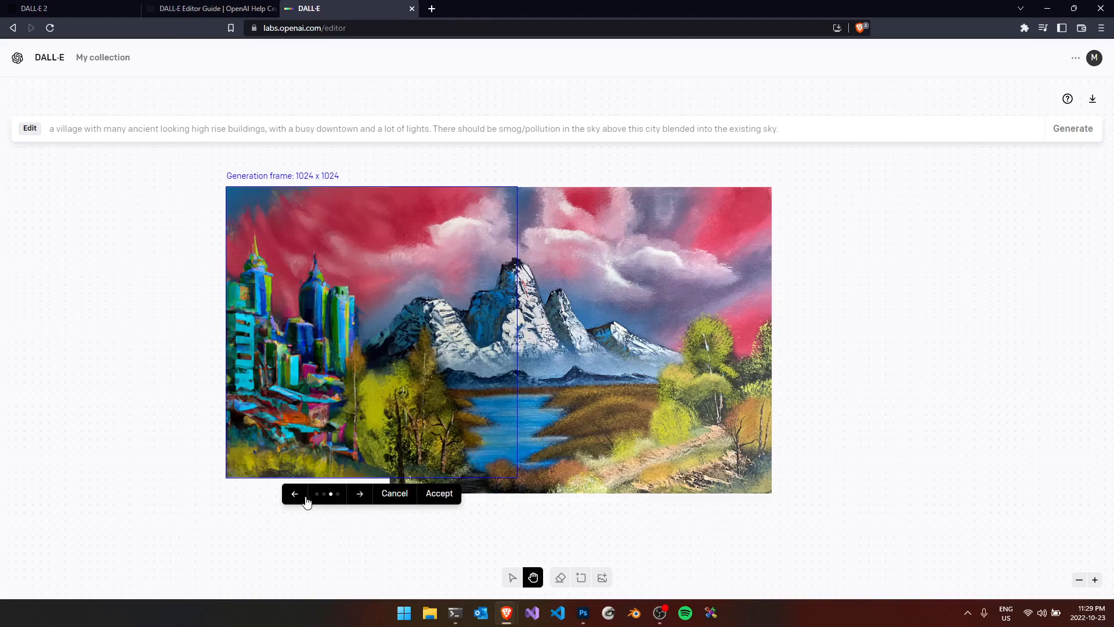
{"action": "left_click", "coordinate": [291, 498]}
{"action": "left_click", "coordinate": [357, 498]}
{"action": "left_click", "coordinate": [358, 496]}
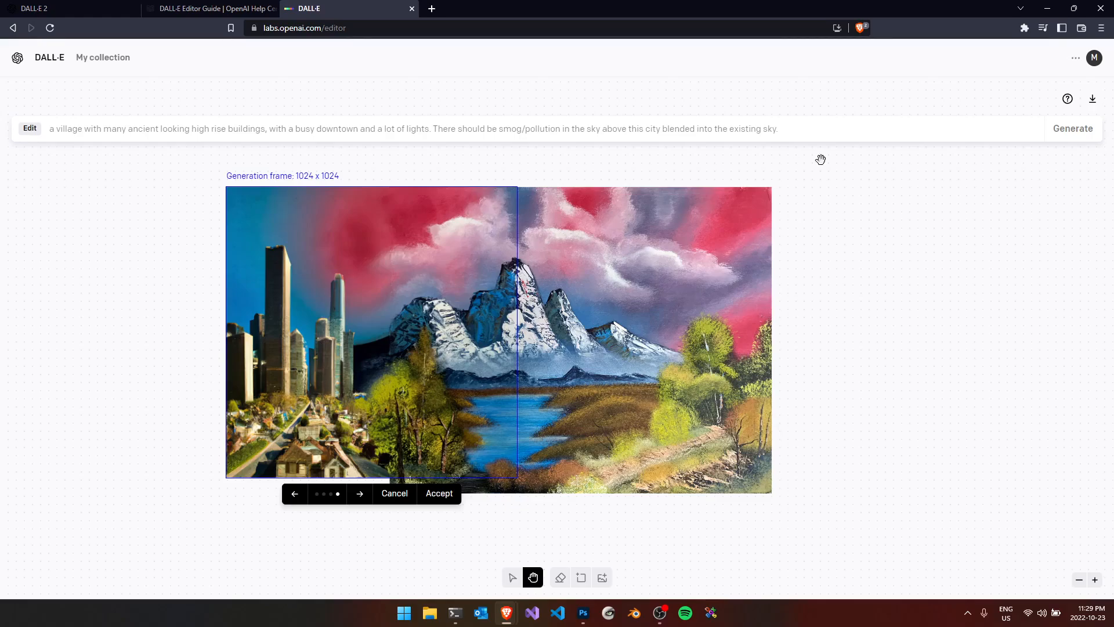
{"action": "left_click", "coordinate": [1075, 58]}
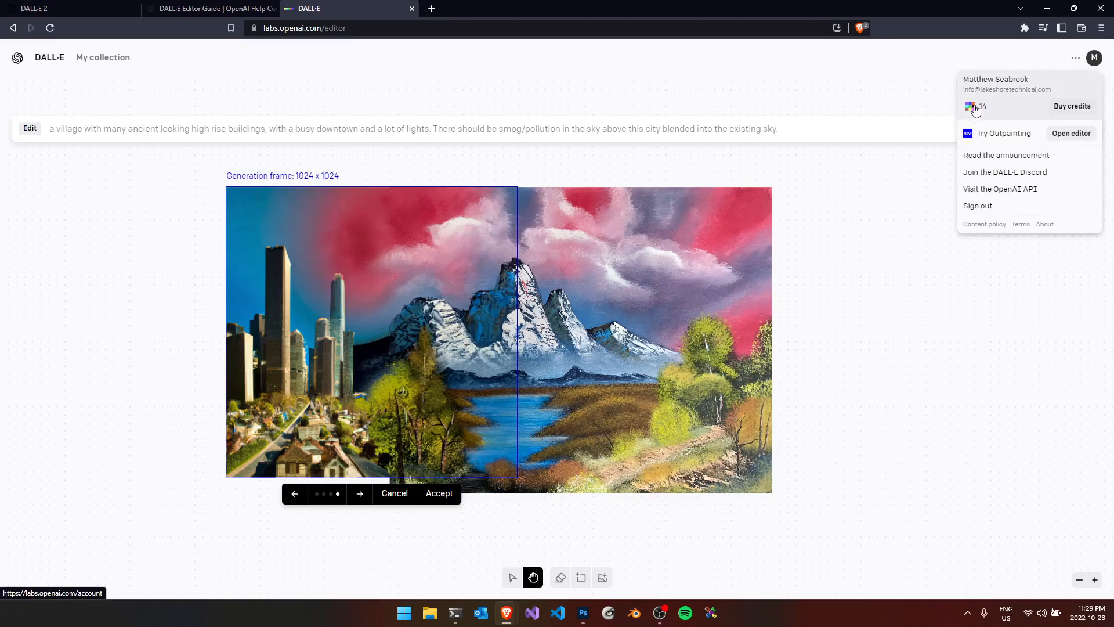
{"action": "left_click", "coordinate": [886, 68]}
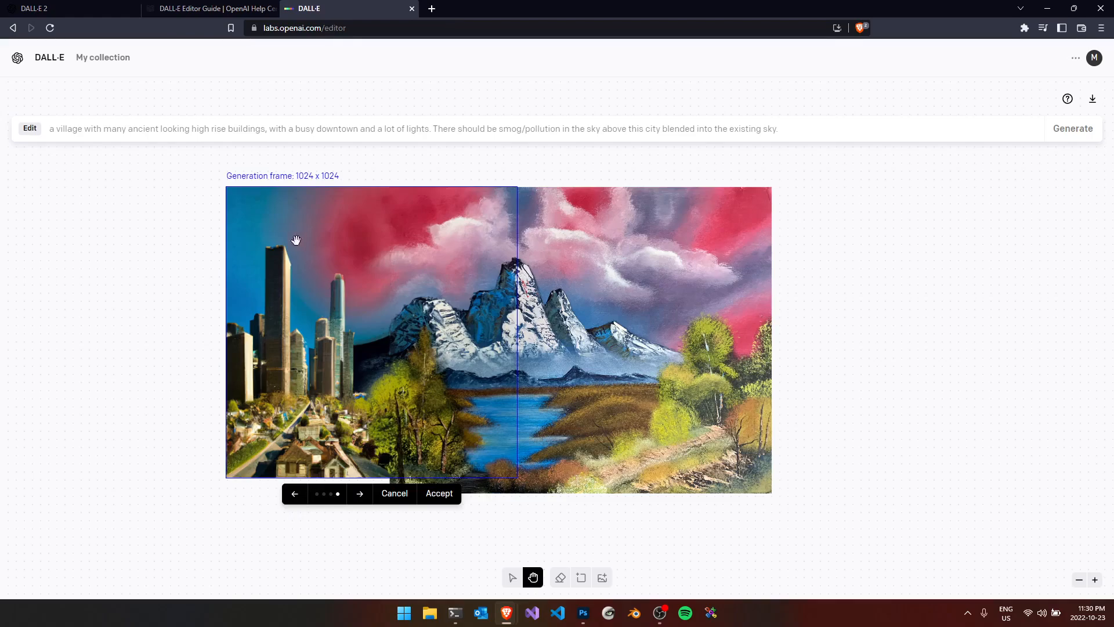
- Accept the second generated variation, the one with blue and white towers beside a yellow path
{"action": "left_click", "coordinate": [360, 497]}
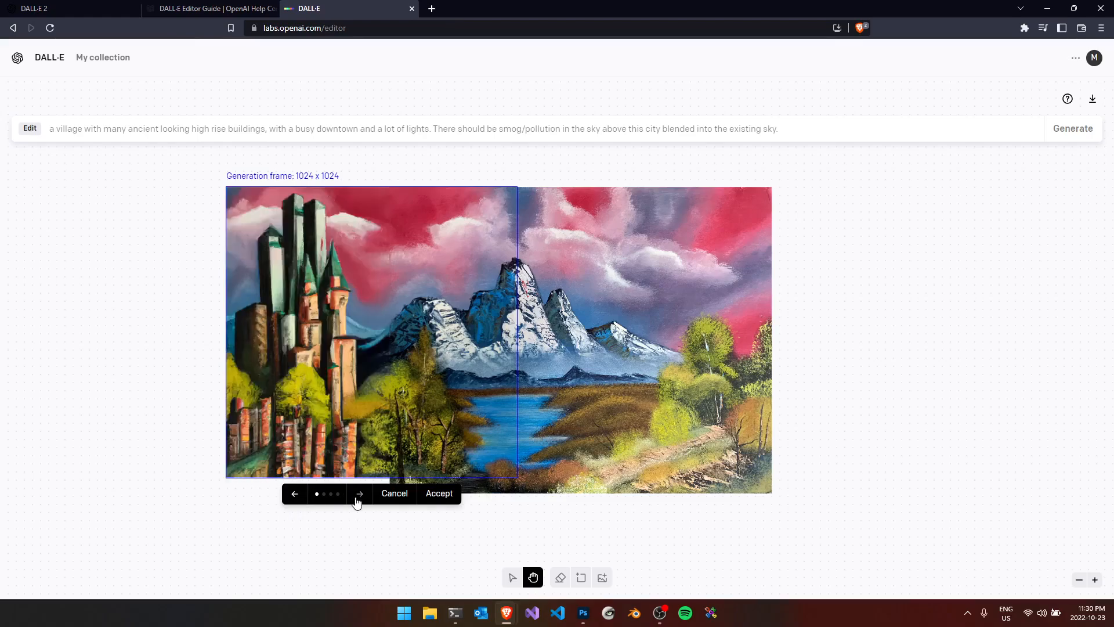
{"action": "left_click", "coordinate": [358, 499]}
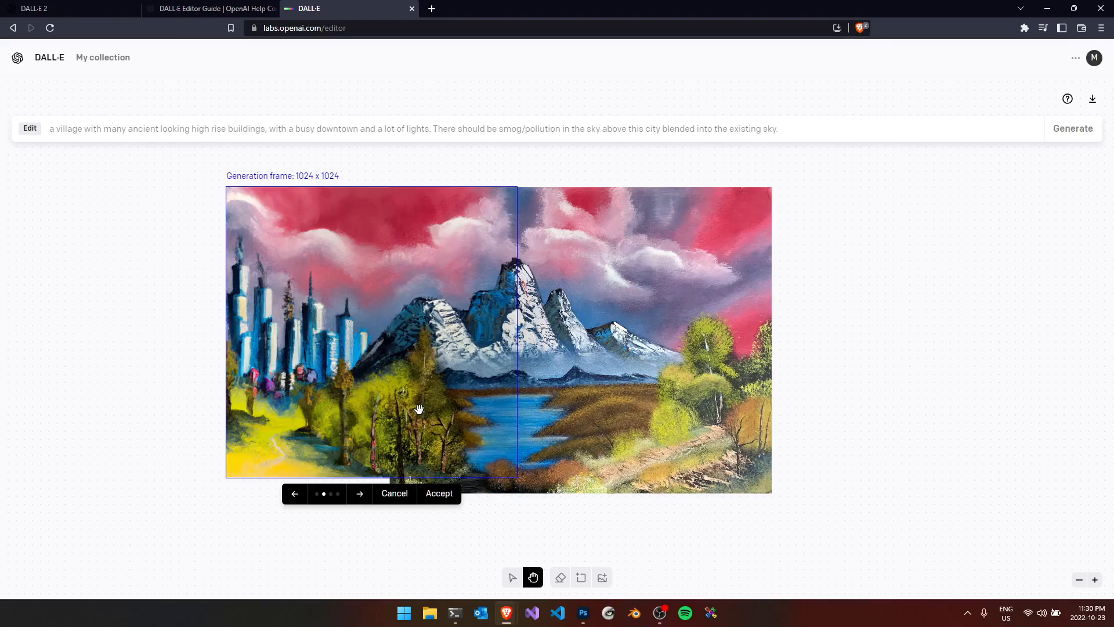
{"action": "left_click", "coordinate": [439, 494]}
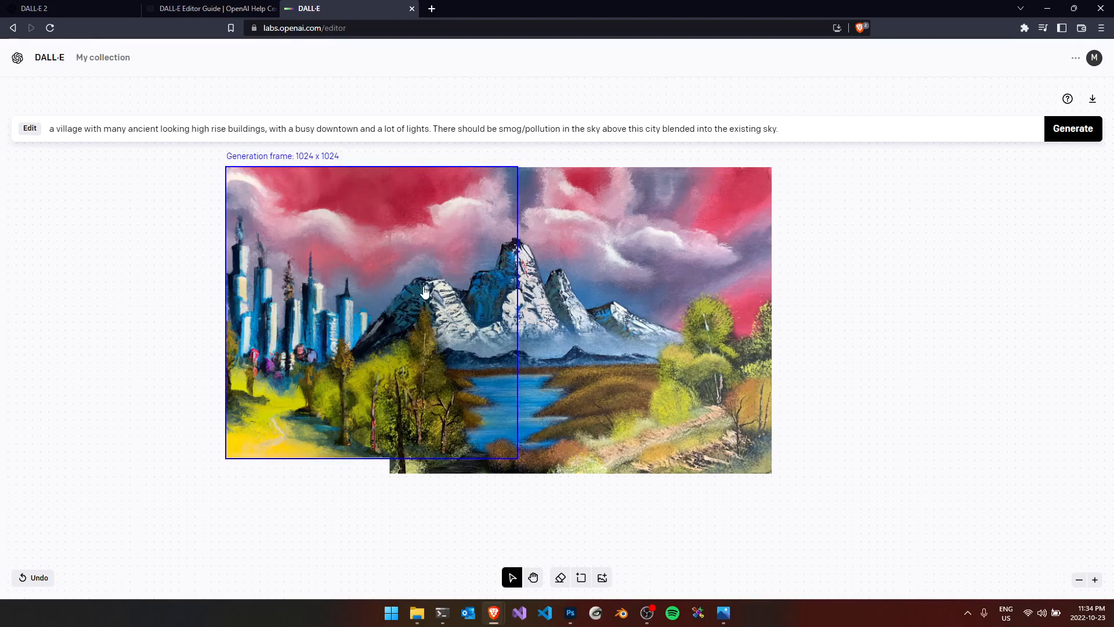
- Try the generation frame over the painting's lower-left part, extending into the empty canvas below it
{"action": "scroll", "coordinate": [581, 416], "scroll_direction": "down", "scroll_amount": 3}
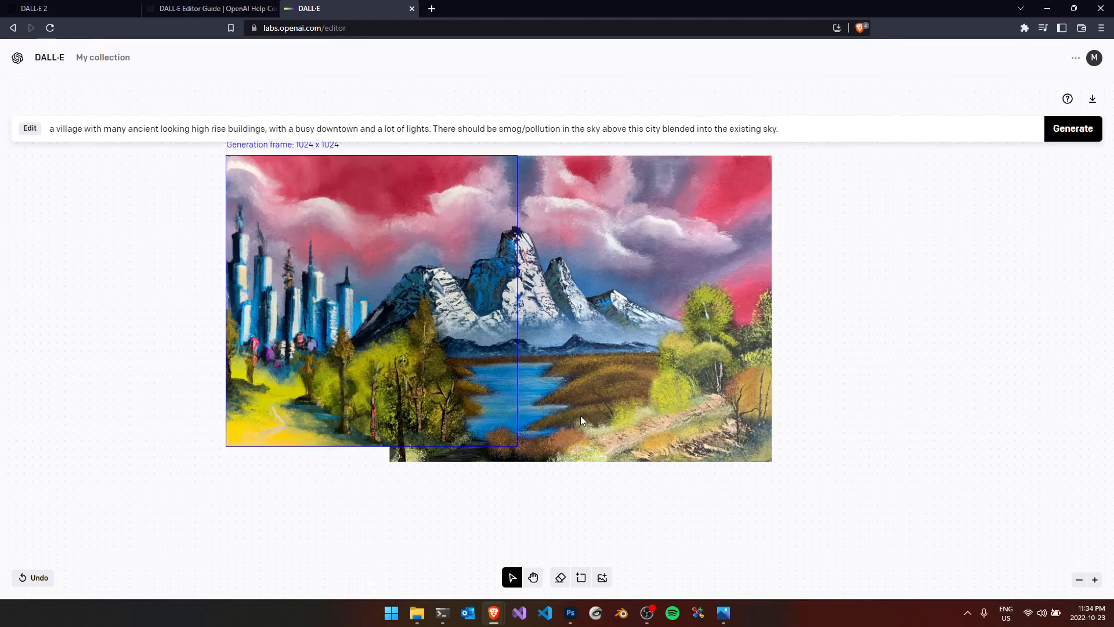
{"action": "left_click_drag", "start_coordinate": [462, 267], "coordinate": [488, 466]}
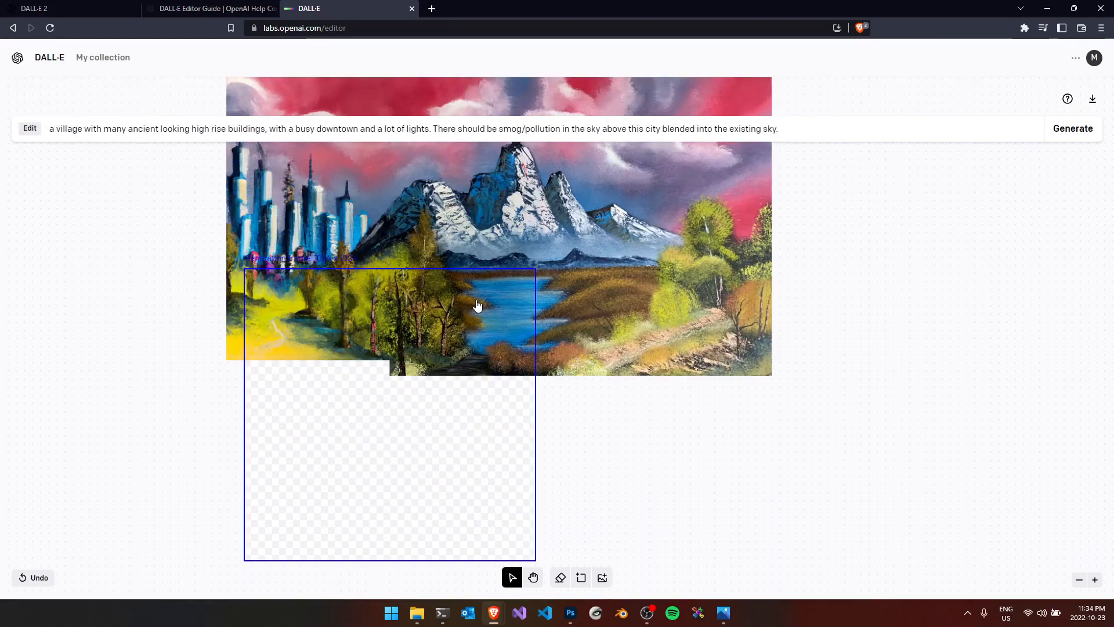
{"action": "scroll", "coordinate": [601, 262], "scroll_direction": "up", "scroll_amount": 3}
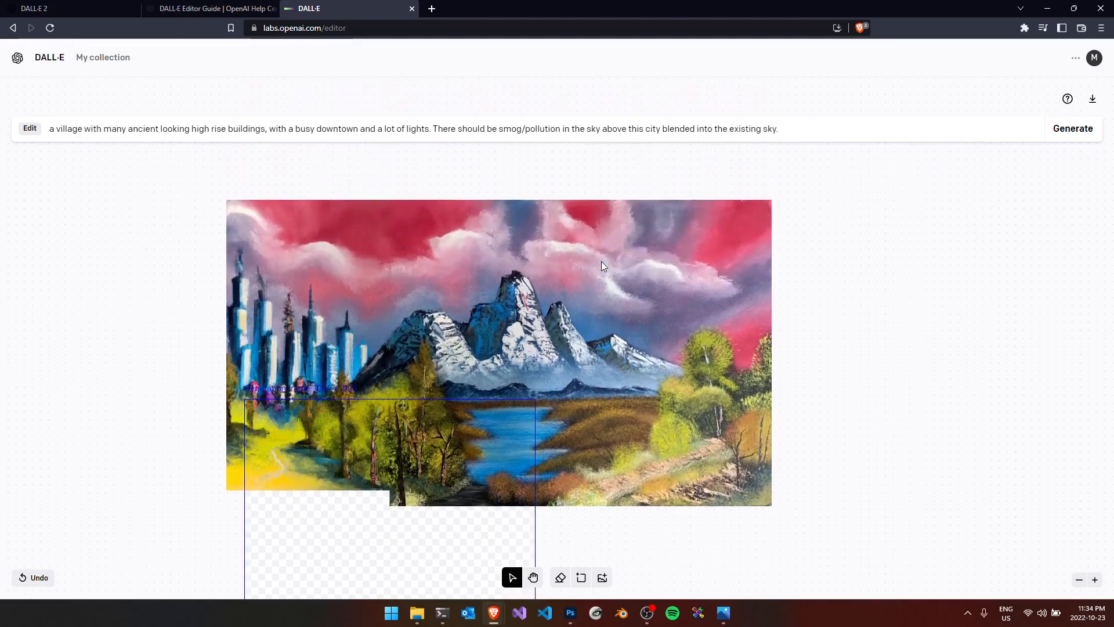
{"action": "scroll", "coordinate": [602, 264], "scroll_direction": "down", "scroll_amount": 3}
{"action": "scroll", "coordinate": [602, 264], "scroll_direction": "down", "scroll_amount": 2}
{"action": "left_click_drag", "start_coordinate": [489, 266], "coordinate": [465, 154]}
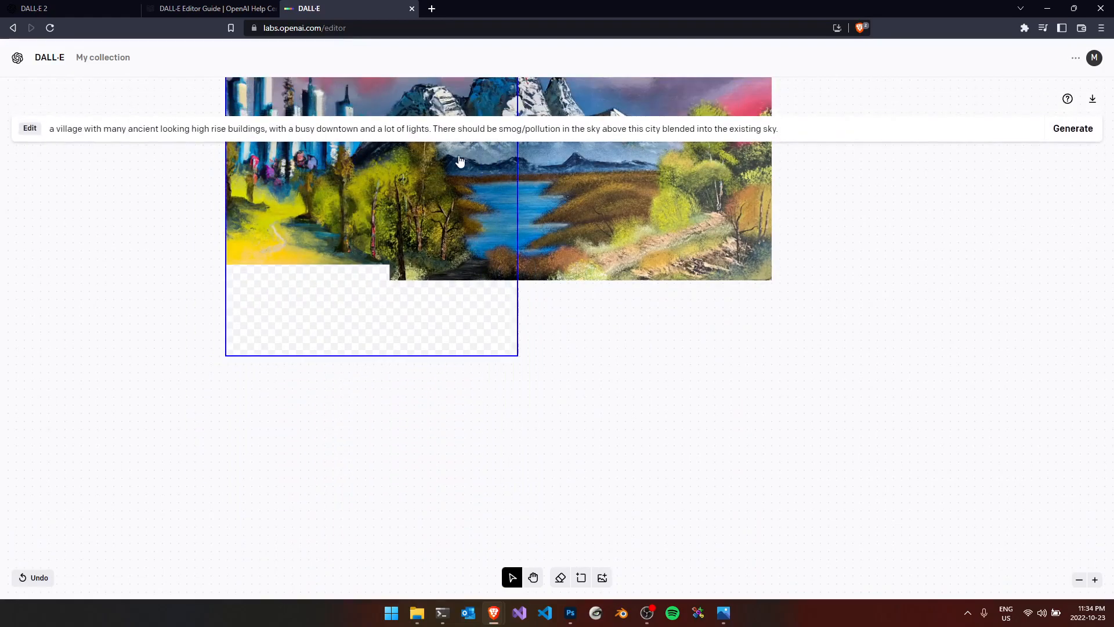
{"action": "left_click_drag", "start_coordinate": [443, 258], "coordinate": [440, 336]}
{"action": "scroll", "coordinate": [626, 313], "scroll_direction": "up", "scroll_amount": 1}
{"action": "scroll", "coordinate": [625, 313], "scroll_direction": "up", "scroll_amount": 3}
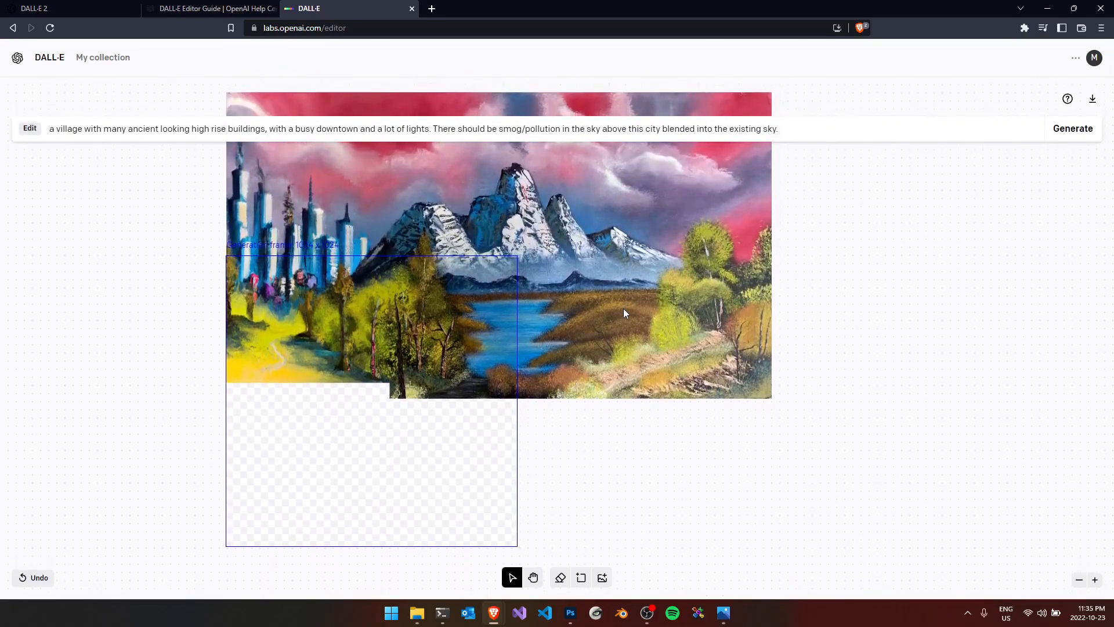
{"action": "scroll", "coordinate": [623, 309], "scroll_direction": "up", "scroll_amount": 1}
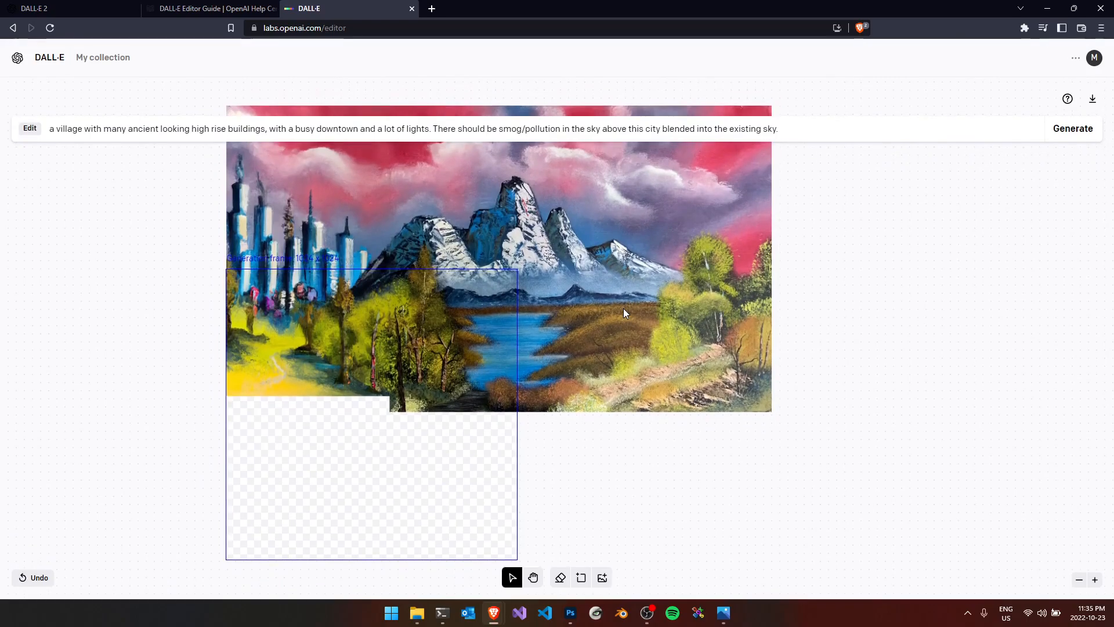
{"action": "scroll", "coordinate": [624, 313], "scroll_direction": "down", "scroll_amount": 6}
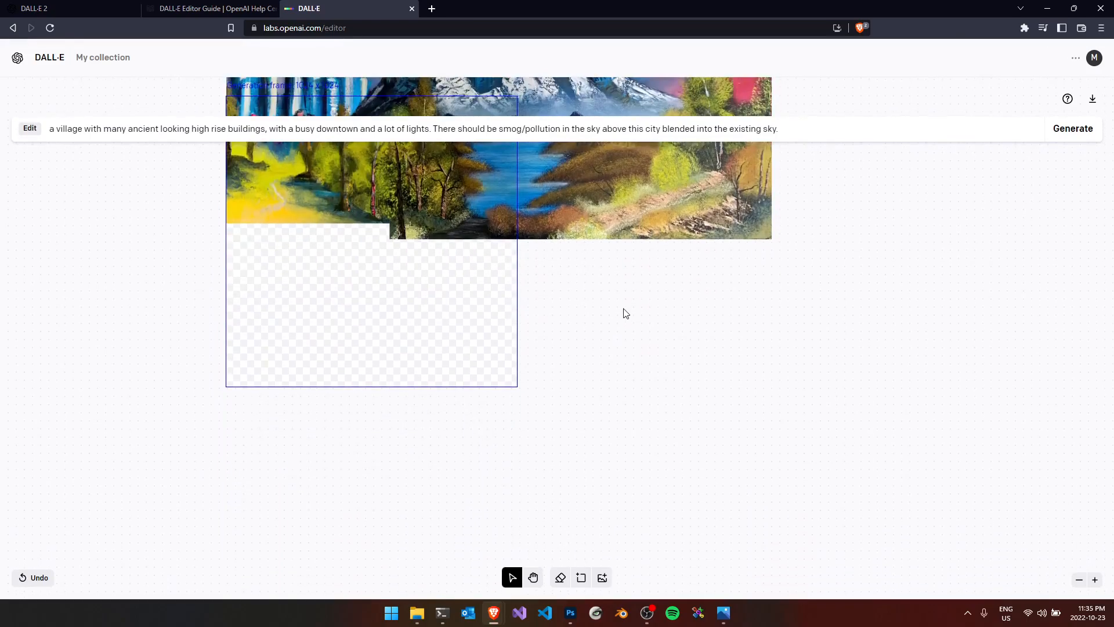
{"action": "scroll", "coordinate": [624, 308], "scroll_direction": "up", "scroll_amount": 5}
- Place the generation frame over the painting's right edge, level with its upper edge and overlapping the trees
{"action": "left_click_drag", "start_coordinate": [412, 355], "coordinate": [828, 279]}
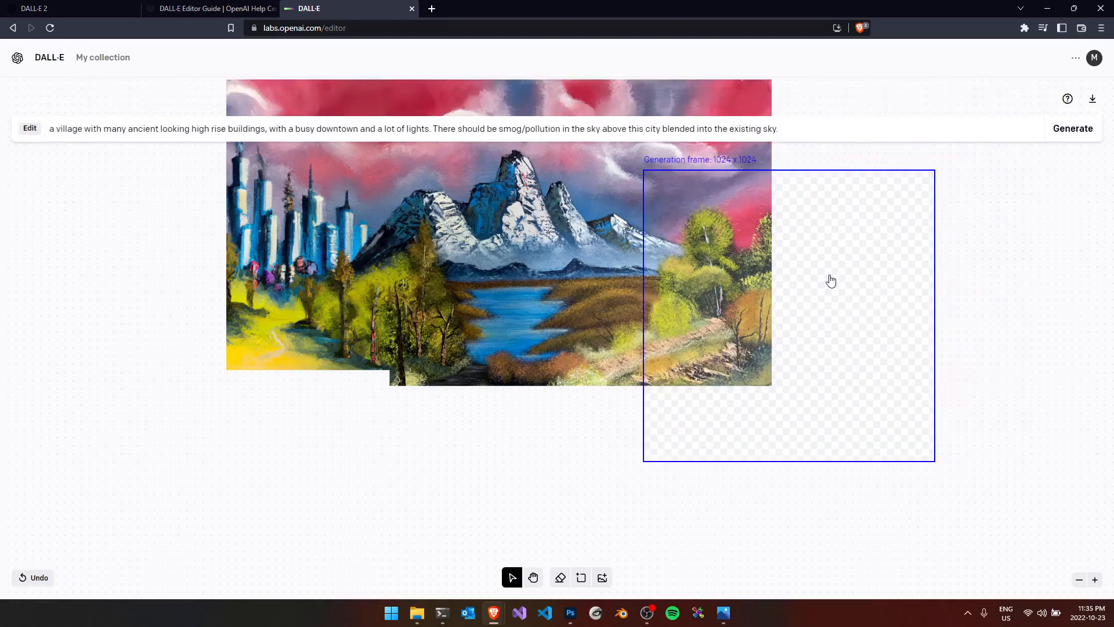
{"action": "left_click_drag", "start_coordinate": [831, 281], "coordinate": [820, 176]}
{"action": "left_click_drag", "start_coordinate": [820, 192], "coordinate": [820, 201]}
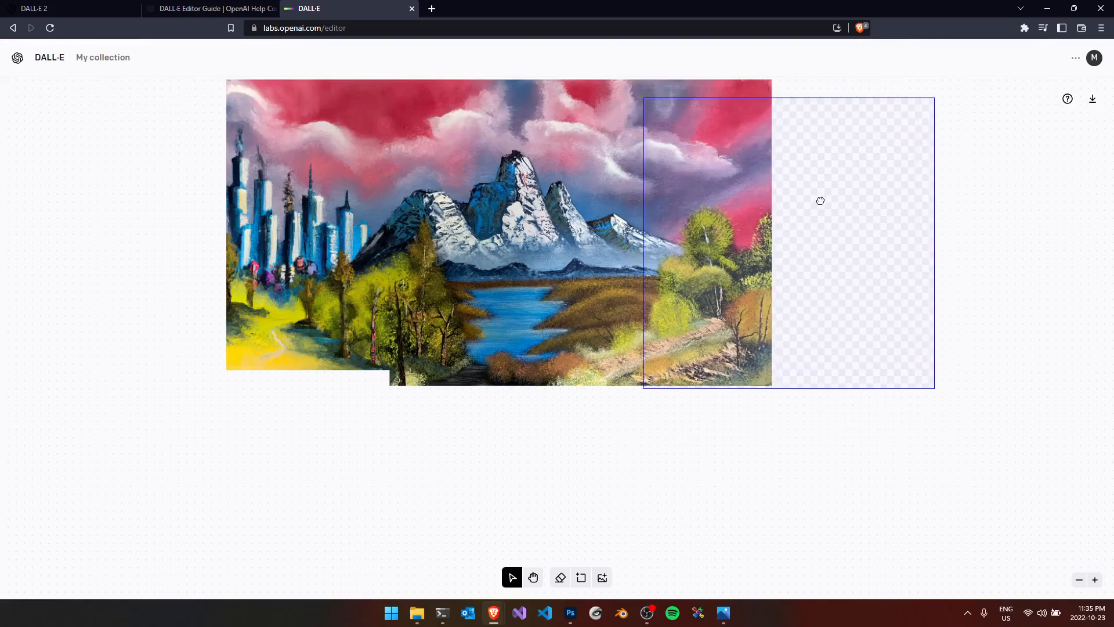
{"action": "left_click_drag", "start_coordinate": [746, 261], "coordinate": [752, 247]}
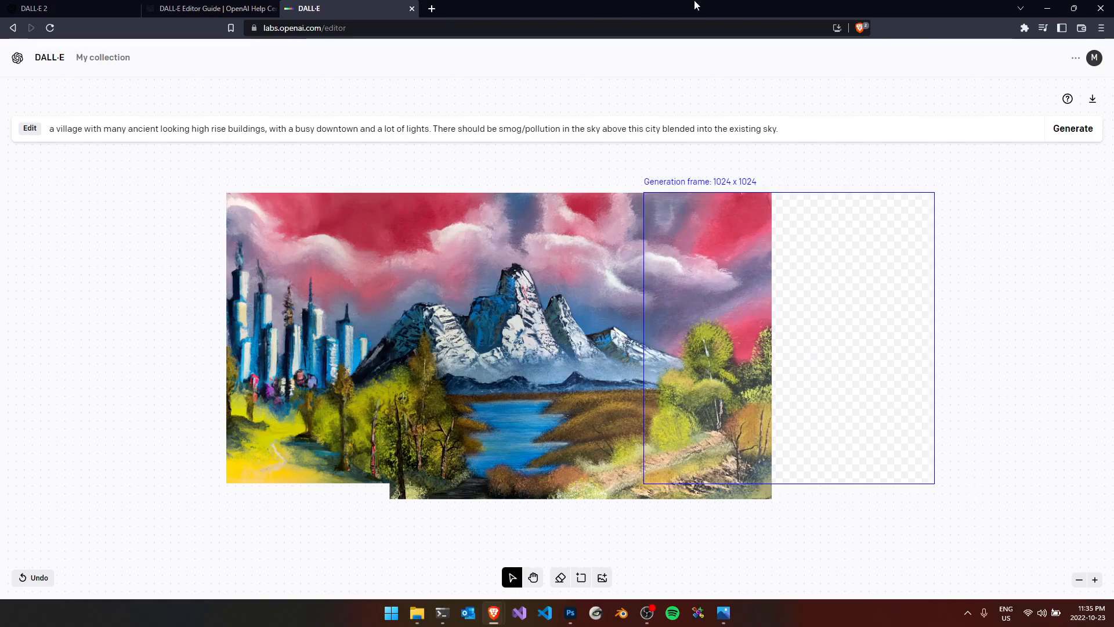
- Clear the existing village description from the edit prompt
{"action": "left_click", "coordinate": [791, 124]}
{"action": "key", "text": "BackSpace"}
{"action": "key", "text": "BackSpace"}
{"action": "key", "text": "BackSpace"}
{"action": "key", "text": "BackSpace"}
{"action": "key", "text": "BackSpace"}
{"action": "key", "text": "BackSpace"}
{"action": "key", "text": "BackSpace"}
{"action": "key", "text": "BackSpace"}
{"action": "key", "text": "BackSpace"}
{"action": "key", "text": "BackSpace"}
{"action": "key", "text": "BackSpace"}
{"action": "key", "text": "BackSpace"}
{"action": "key", "text": "BackSpace"}
{"action": "key", "text": "BackSpace"}
{"action": "key", "text": "BackSpace"}
{"action": "key", "text": "BackSpace"}
{"action": "key", "text": "BackSpace"}
{"action": "key", "text": "BackSpace"}
{"action": "key", "text": "BackSpace"}
{"action": "key", "text": "BackSpace"}
{"action": "key", "text": "BackSpace"}
{"action": "key", "text": "BackSpace"}
{"action": "key", "text": "BackSpace"}
{"action": "key", "text": "BackSpace"}
{"action": "key", "text": "BackSpace"}
{"action": "key", "text": "BackSpace"}
{"action": "key", "text": "BackSpace"}
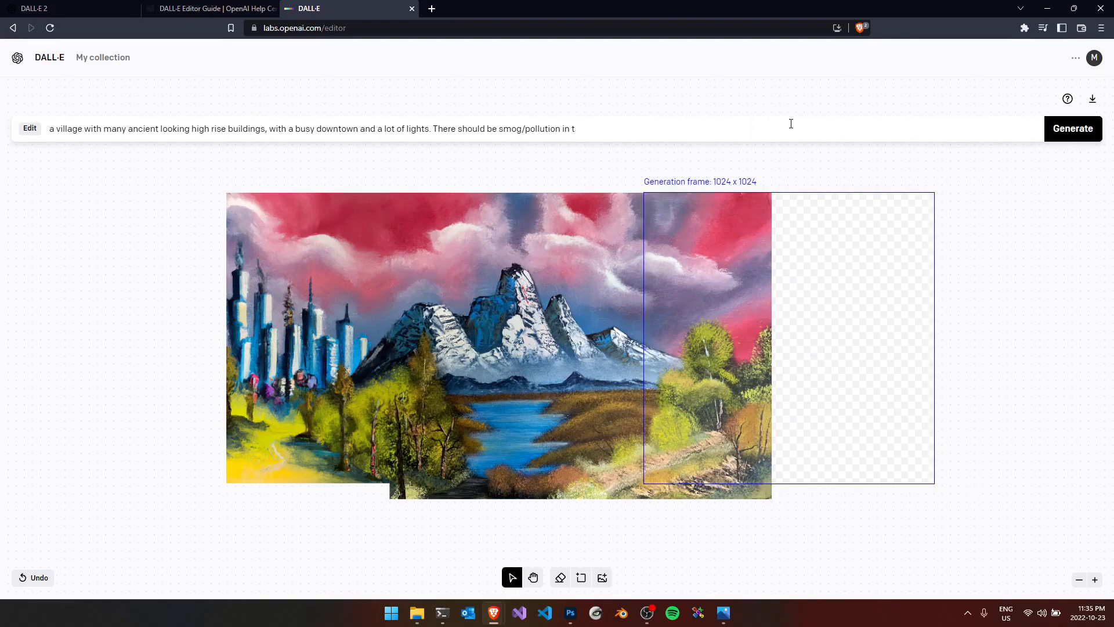
{"action": "key", "text": "BackSpace"}
{"action": "key", "text": "BackSpace"}
{"action": "key", "text": "BackSpace"}
{"action": "key", "text": "BackSpace"}
{"action": "key", "text": "BackSpace"}
{"action": "key", "text": "BackSpace"}
{"action": "key", "text": "BackSpace"}
{"action": "key", "text": "BackSpace"}
{"action": "key", "text": "BackSpace"}
{"action": "key", "text": "BackSpace"}
{"action": "key", "text": "BackSpace"}
{"action": "key", "text": "BackSpace"}
{"action": "key", "text": "BackSpace"}
{"action": "key", "text": "BackSpace"}
{"action": "key", "text": "BackSpace"}
{"action": "key", "text": "BackSpace"}
{"action": "key", "text": "BackSpace"}
{"action": "key", "text": "BackSpace"}
{"action": "key", "text": "BackSpace"}
{"action": "key", "text": "BackSpace"}
{"action": "key", "text": "ctrl+a"}
{"action": "key", "text": "BackSpace"}
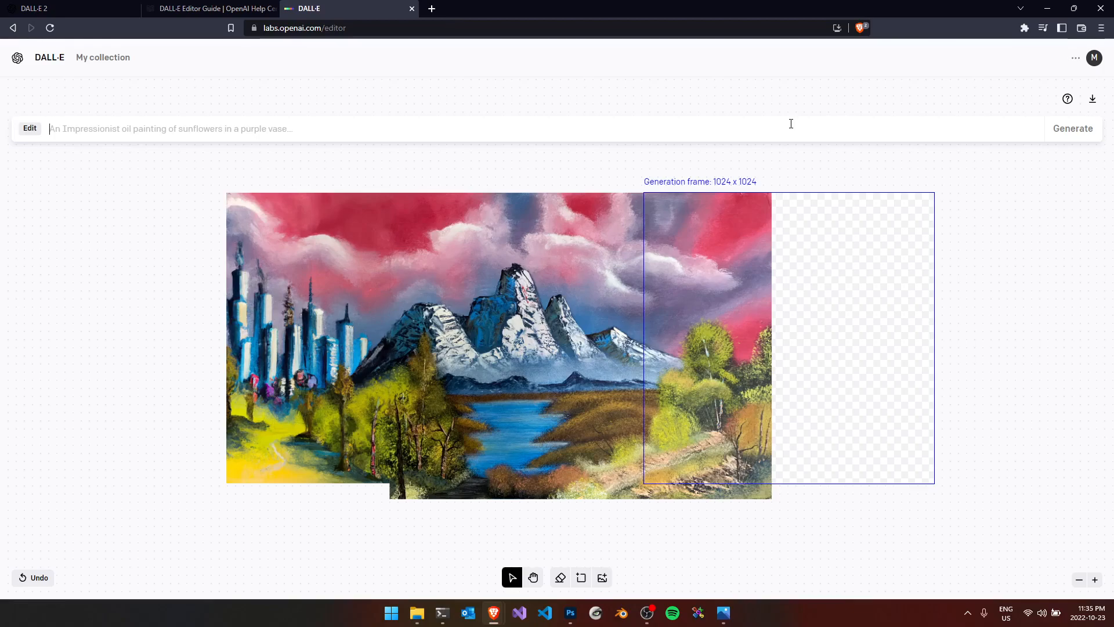
- Enter the prompt "a massive, rolling forest as far as the eye can see."
{"action": "type", "text": "a mas"}
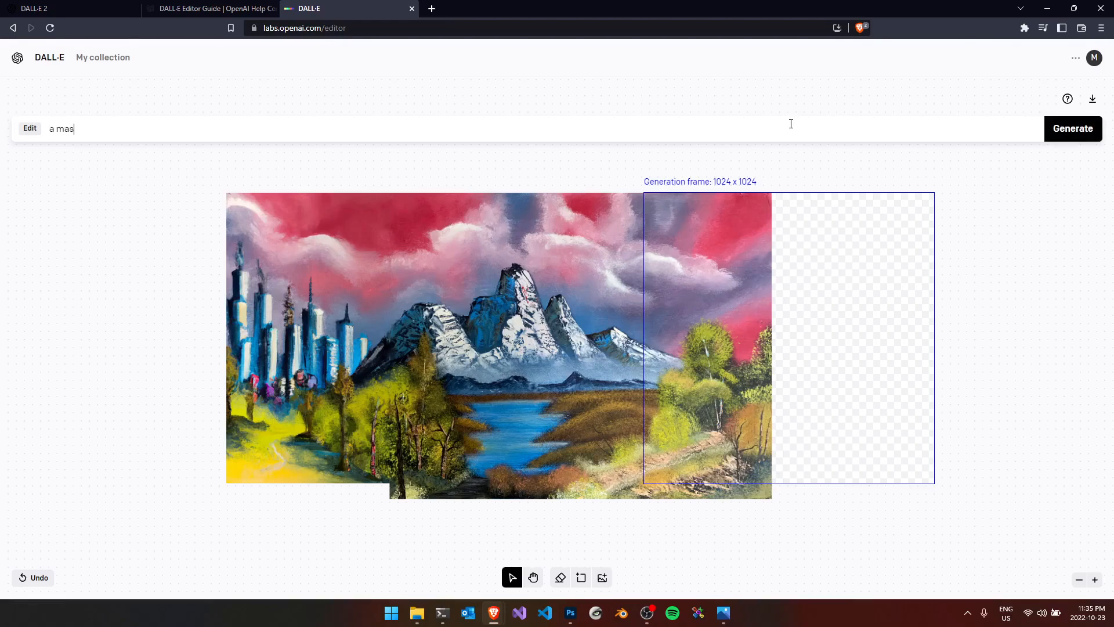
{"action": "type", "text": "sive, rolling forest"}
{"action": "type", "text": "as far as the eye can see"}
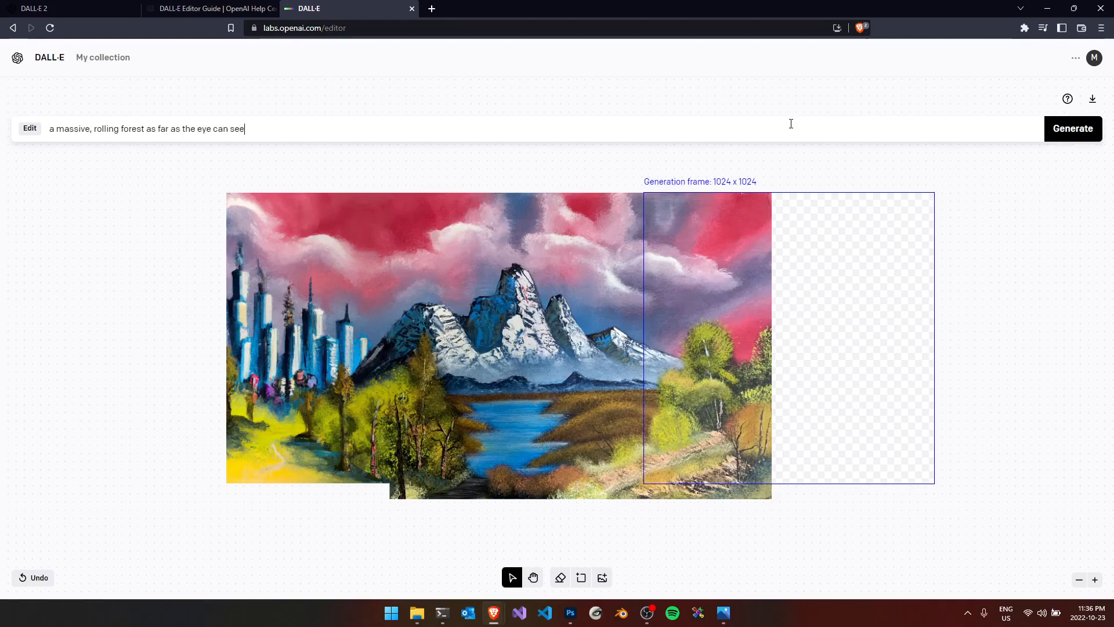
{"action": "type", "text": "."}
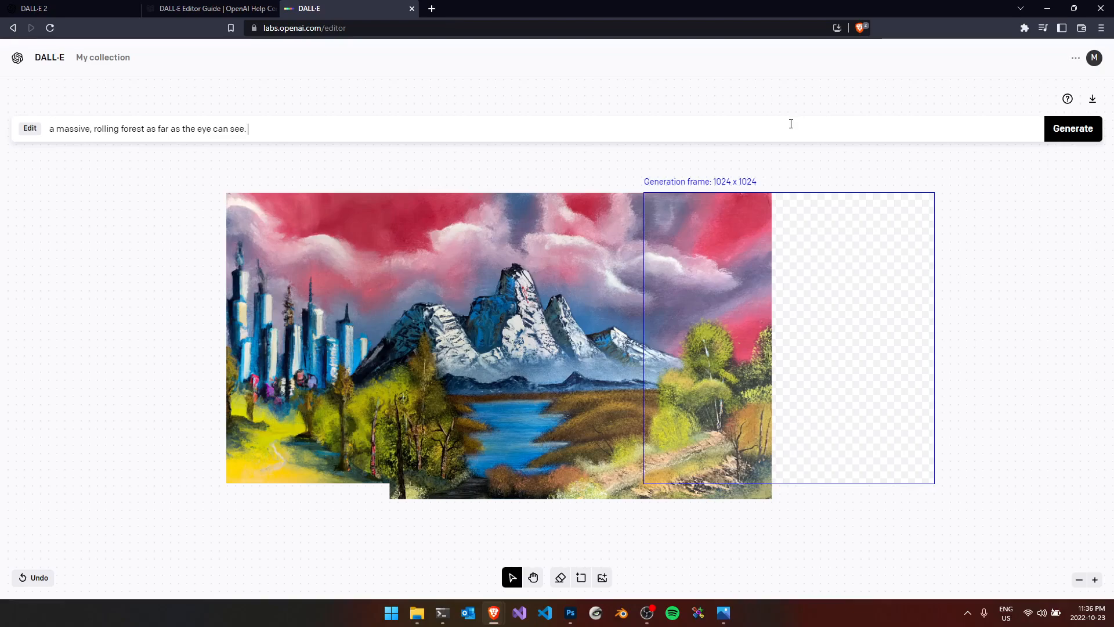
- Append "There should be a magical quality to it, with an enchanting glow" to the forest prompt and generate the outpainting
{"action": "type", "text": "There should be a magical, en"}
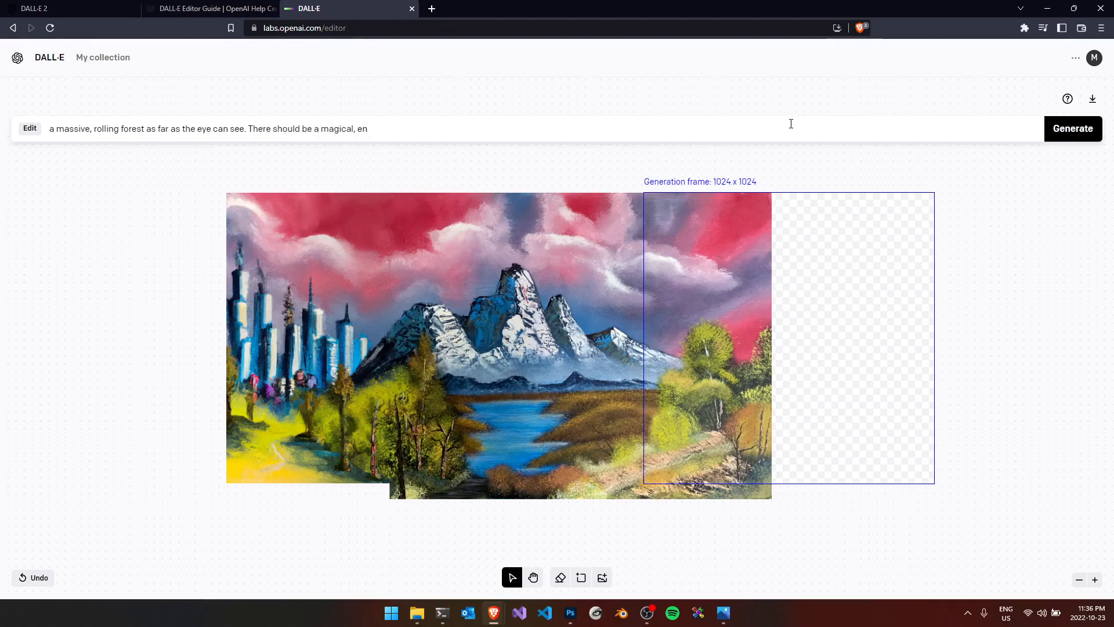
{"action": "key", "text": "BackSpace"}
{"action": "key", "text": "BackSpace"}
{"action": "key", "text": "BackSpace"}
{"action": "key", "text": "BackSpace"}
{"action": "type", "text": "quality to it, with a"}
{"action": "key", "text": "BackSpace"}
{"action": "type", "text": "with an ec"}
{"action": "key", "text": "BackSpace"}
{"action": "type", "text": "nchating gl"}
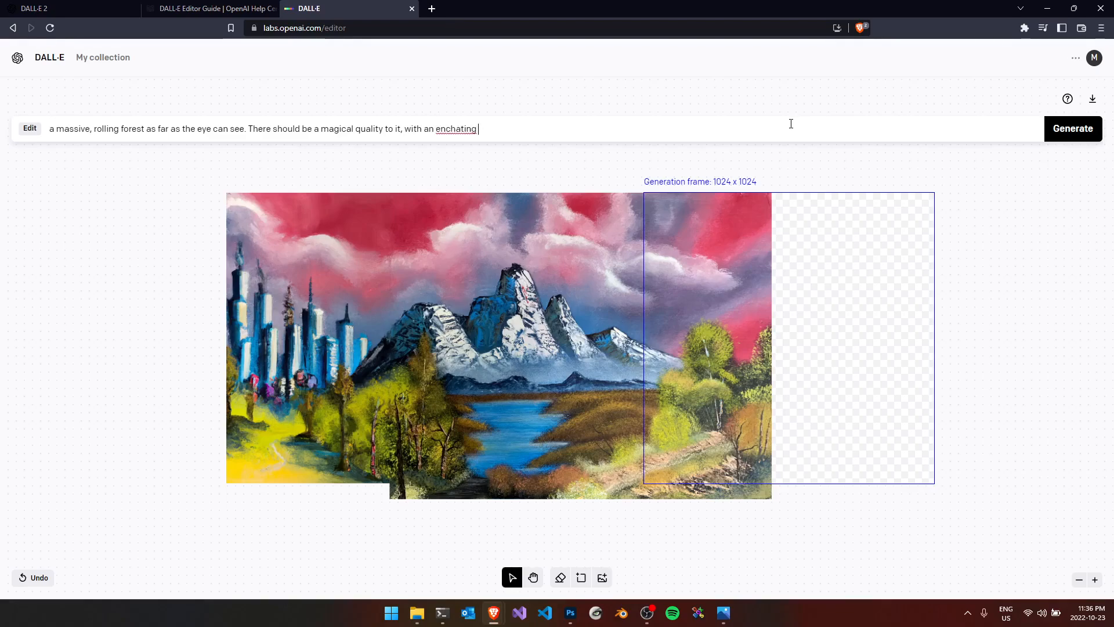
{"action": "key", "text": "BackSpace"}
{"action": "key", "text": "BackSpace"}
{"action": "key", "text": "BackSpace"}
{"action": "key", "text": "BackSpace"}
{"action": "key", "text": "BackSpace"}
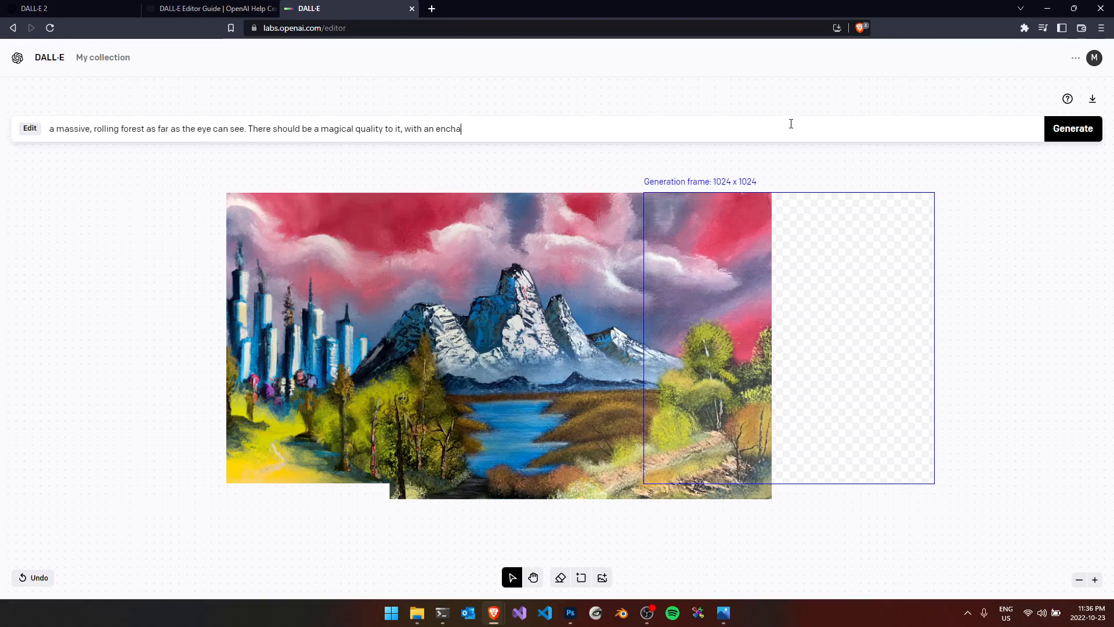
{"action": "type", "text": "nting glow"}
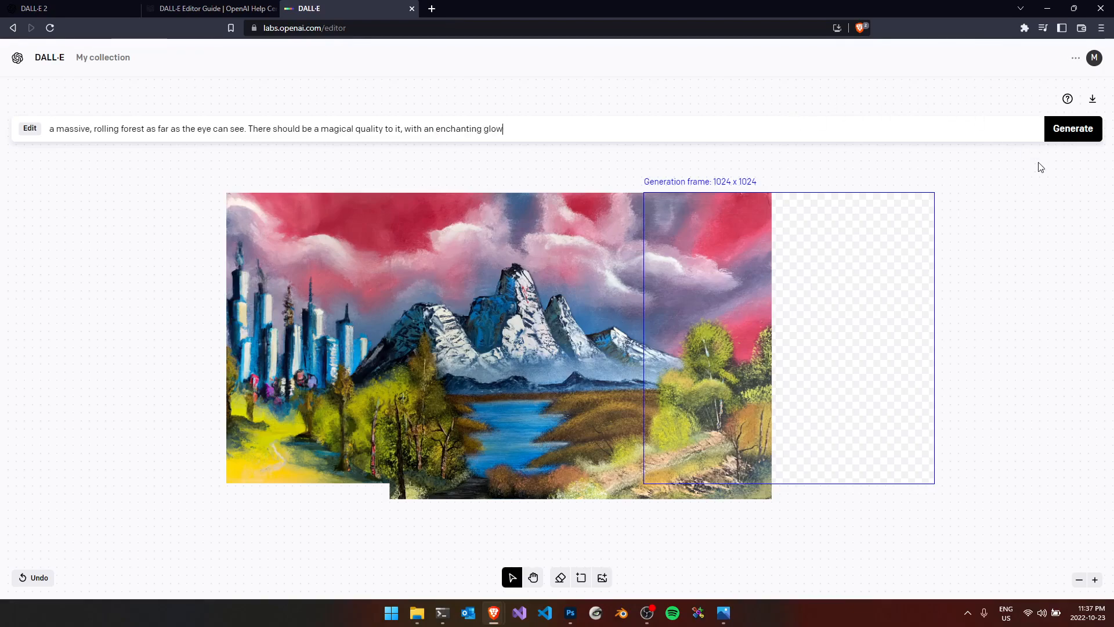
{"action": "left_click", "coordinate": [1071, 128]}
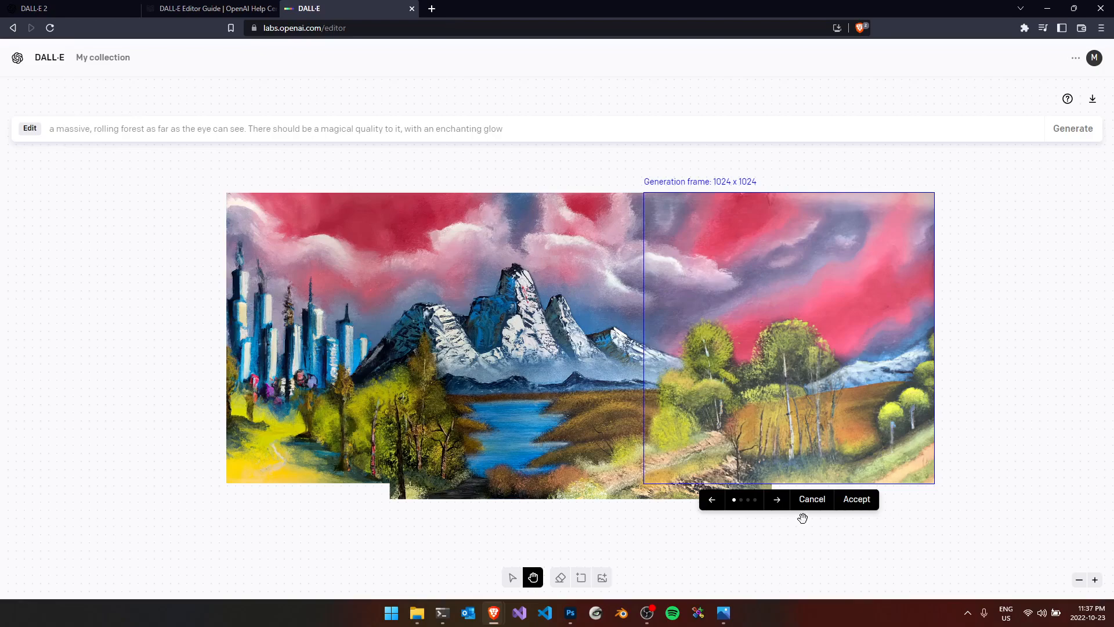
- Compare the four generated forest variations and accept the second one, with tall trees rising towards the painting's right edge
{"action": "left_click", "coordinate": [777, 501]}
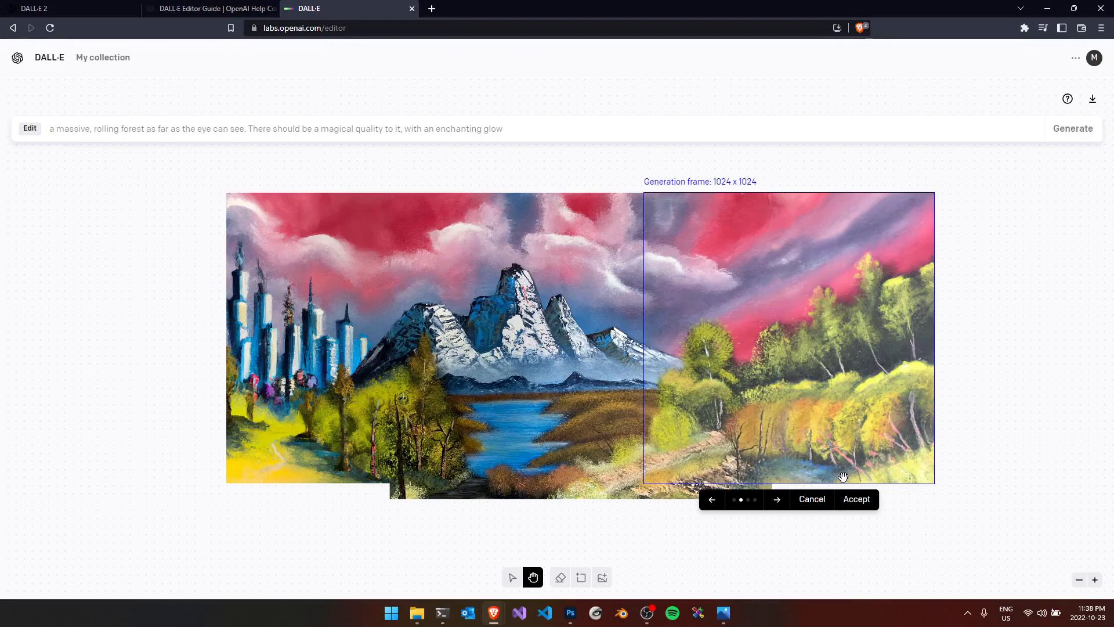
{"action": "left_click", "coordinate": [773, 506]}
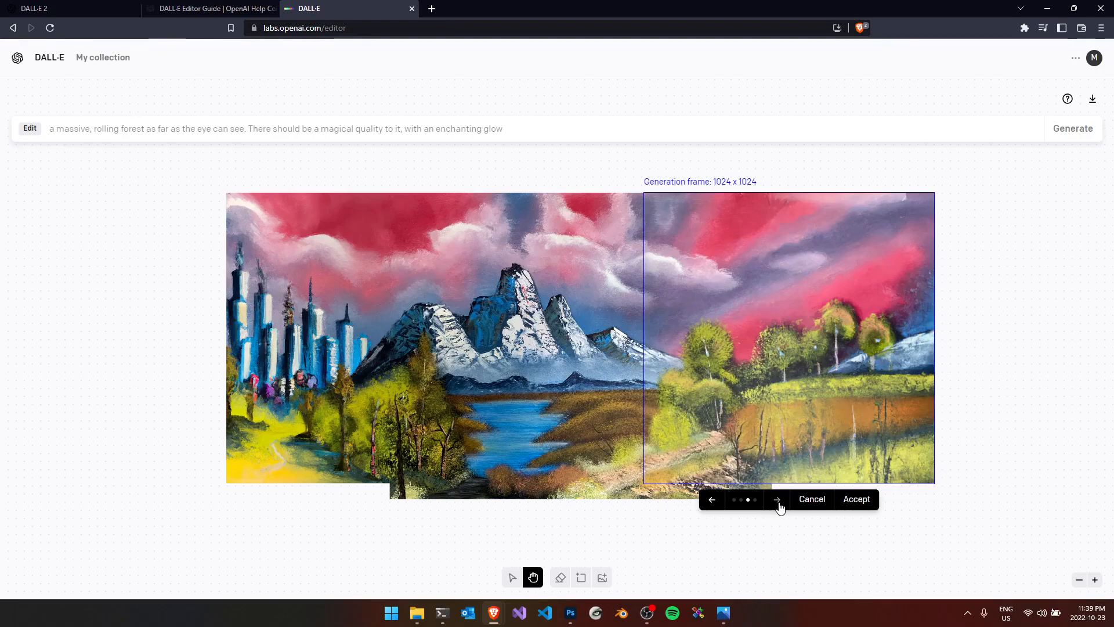
{"action": "left_click", "coordinate": [777, 500]}
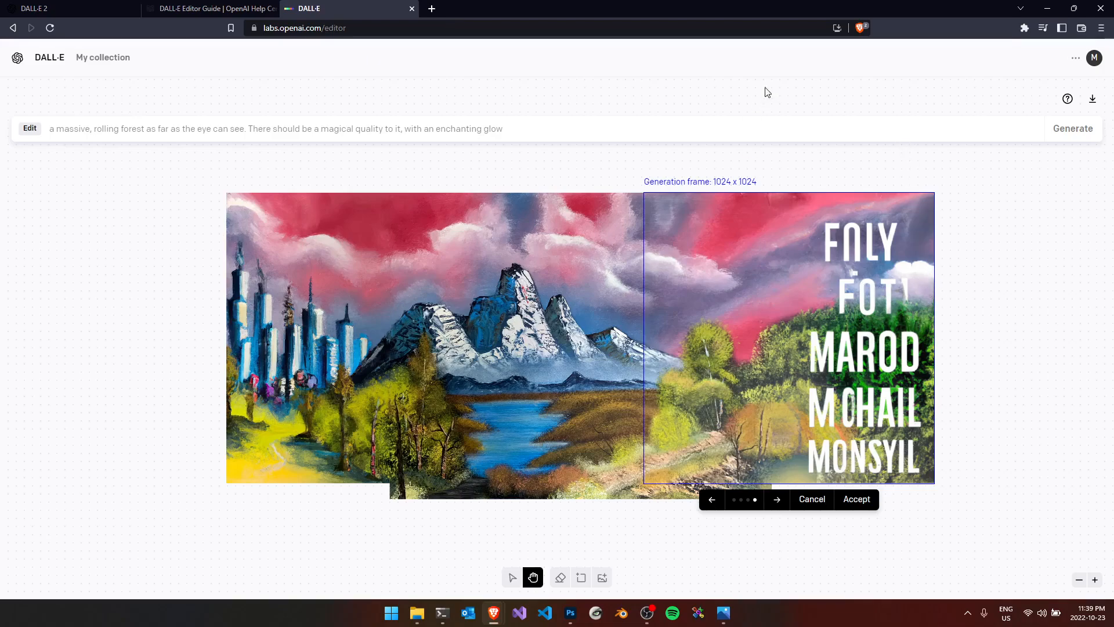
{"action": "left_click", "coordinate": [777, 501]}
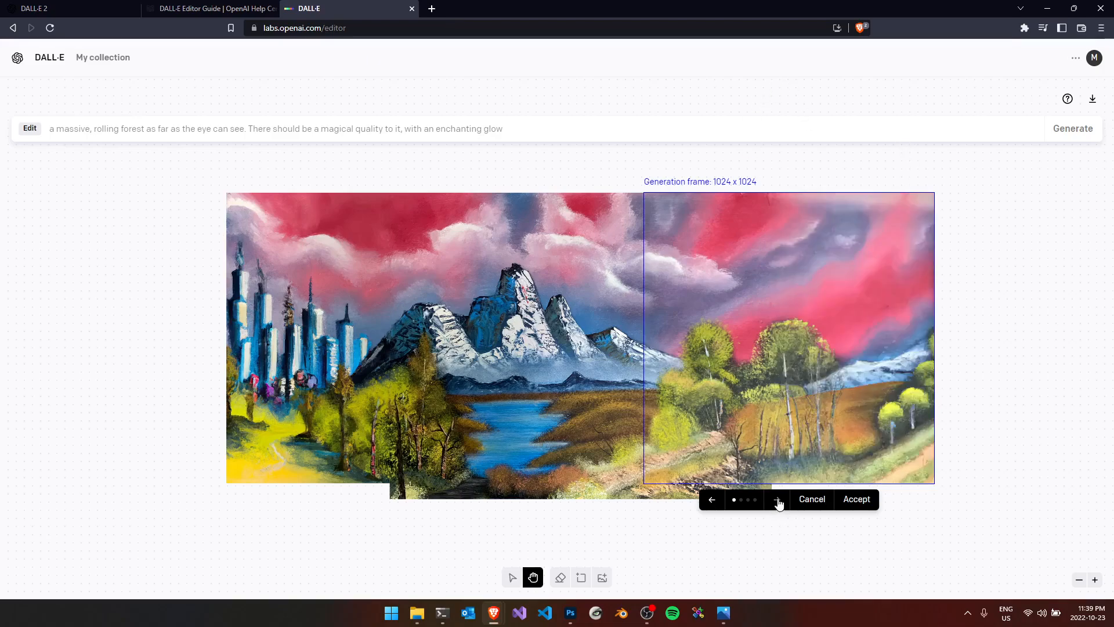
{"action": "left_click", "coordinate": [778, 500]}
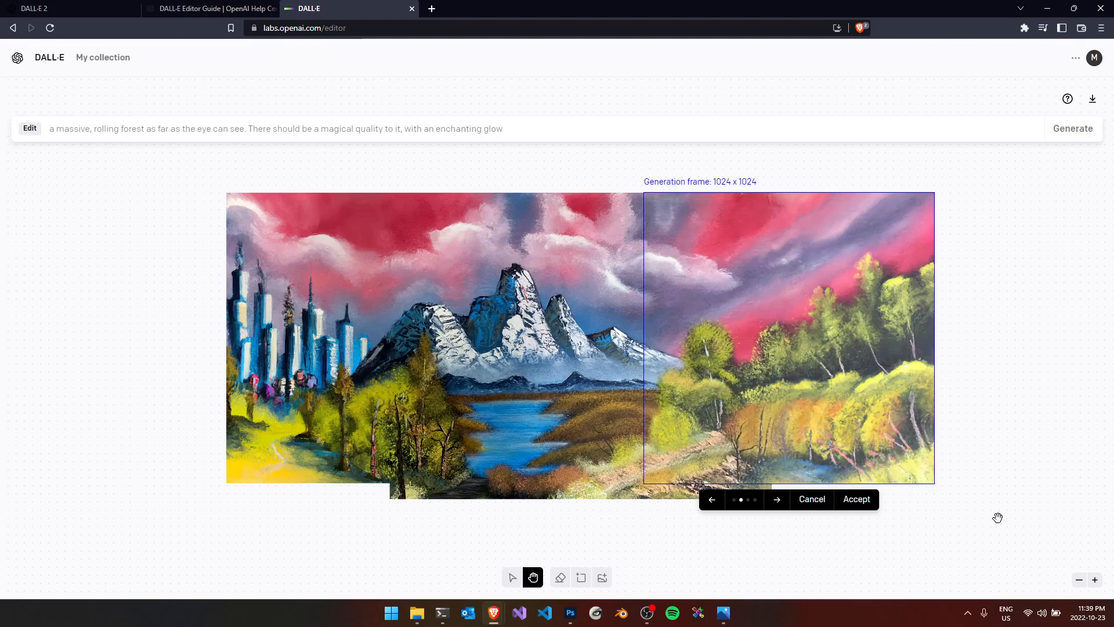
{"action": "left_click", "coordinate": [868, 512]}
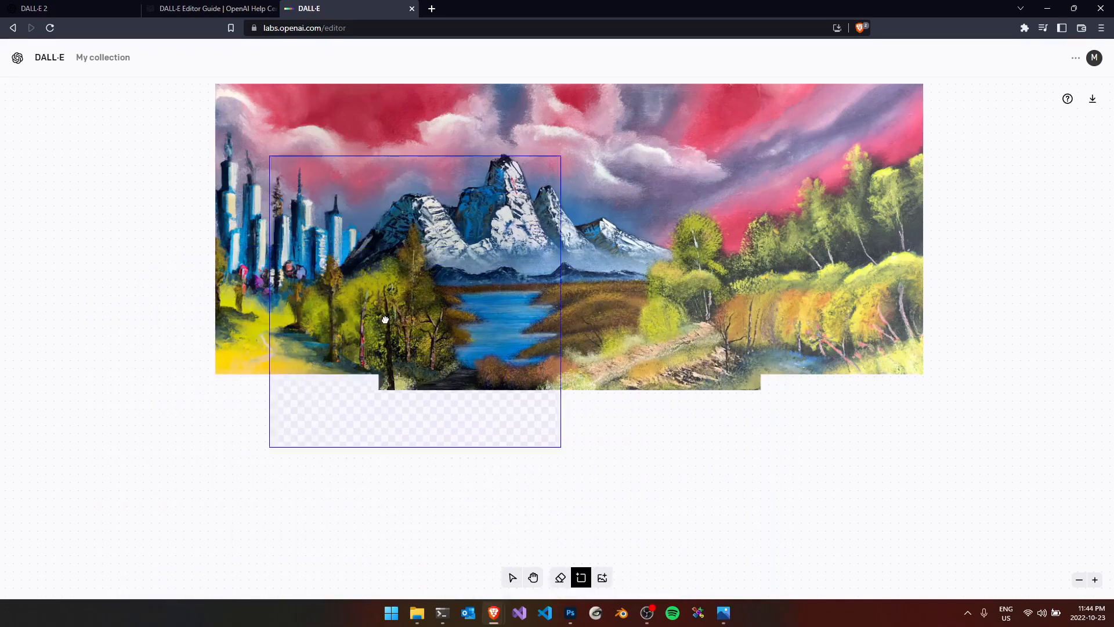
- Place a new generation frame over the painting's lower edge, overlapping the trees and lake and extending into the empty canvas below
{"action": "scroll", "coordinate": [408, 442], "scroll_direction": "down", "scroll_amount": 2}
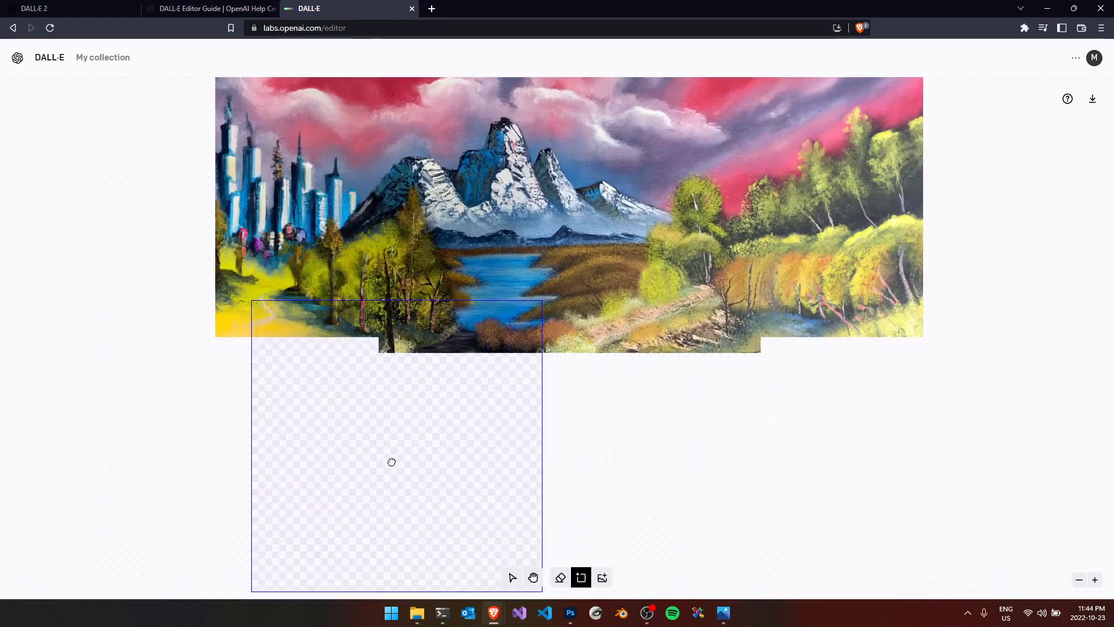
{"action": "left_click", "coordinate": [453, 404]}
- Start the prompt for the new frame with "a massive, spooky graveyard, with tombstones and crypts,"
{"action": "type", "text": "a"}
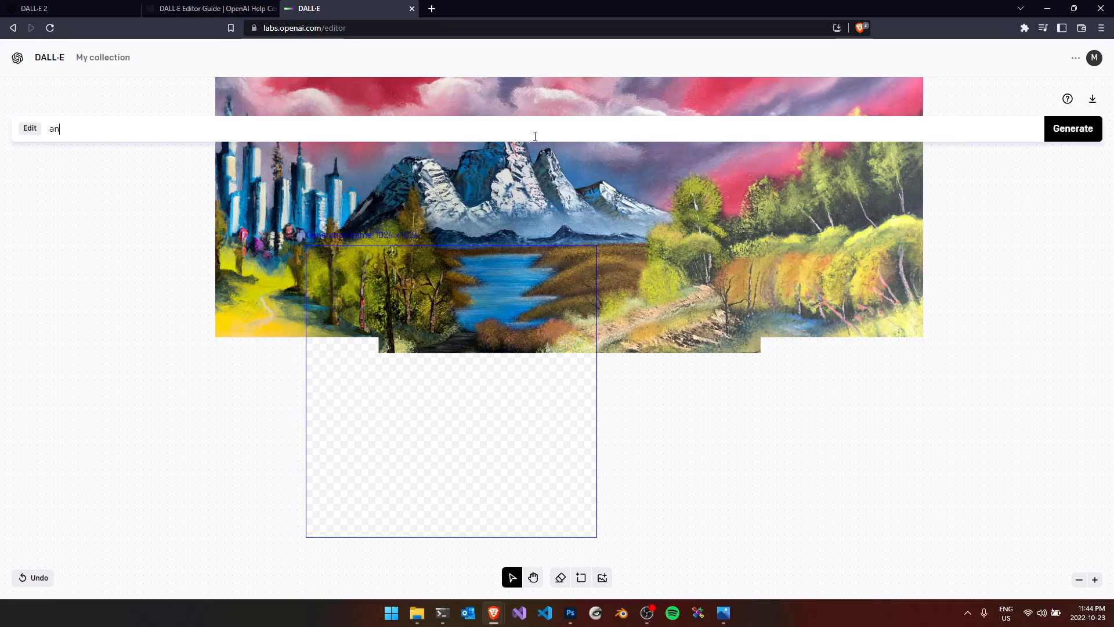
{"action": "type", "text": "massive, spooky graveyard"}
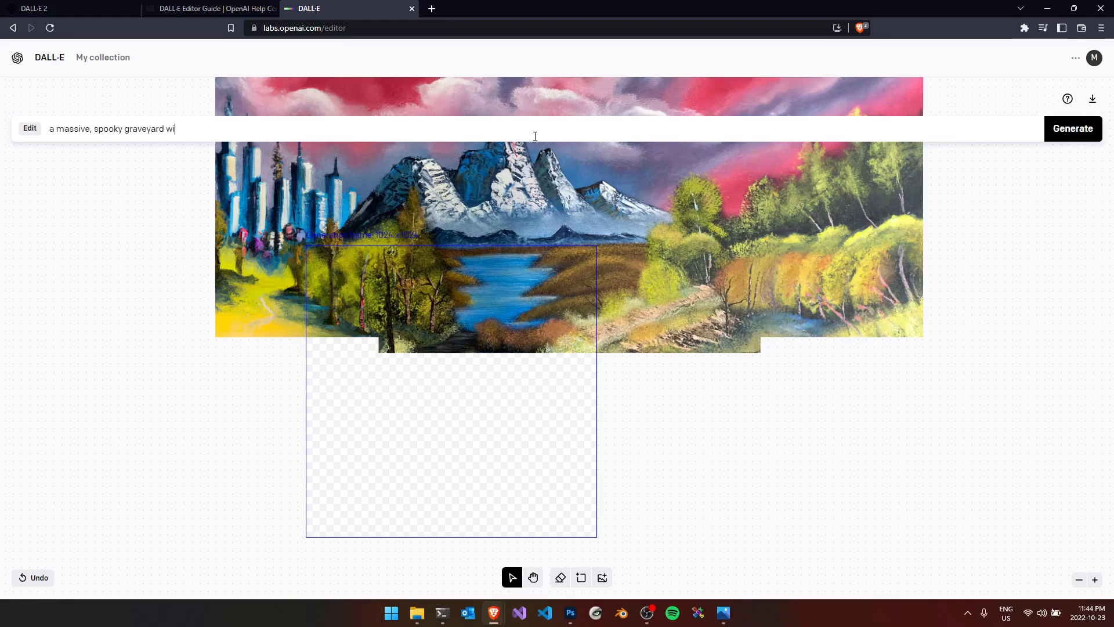
{"action": "type", "text": "with tombstones and so"}
{"action": "key", "text": "BackSpace"}
{"action": "key", "text": "BackSpace"}
{"action": "key", "text": "BackSpace"}
{"action": "key", "text": "BackSpace"}
{"action": "key", "text": "BackSpace"}
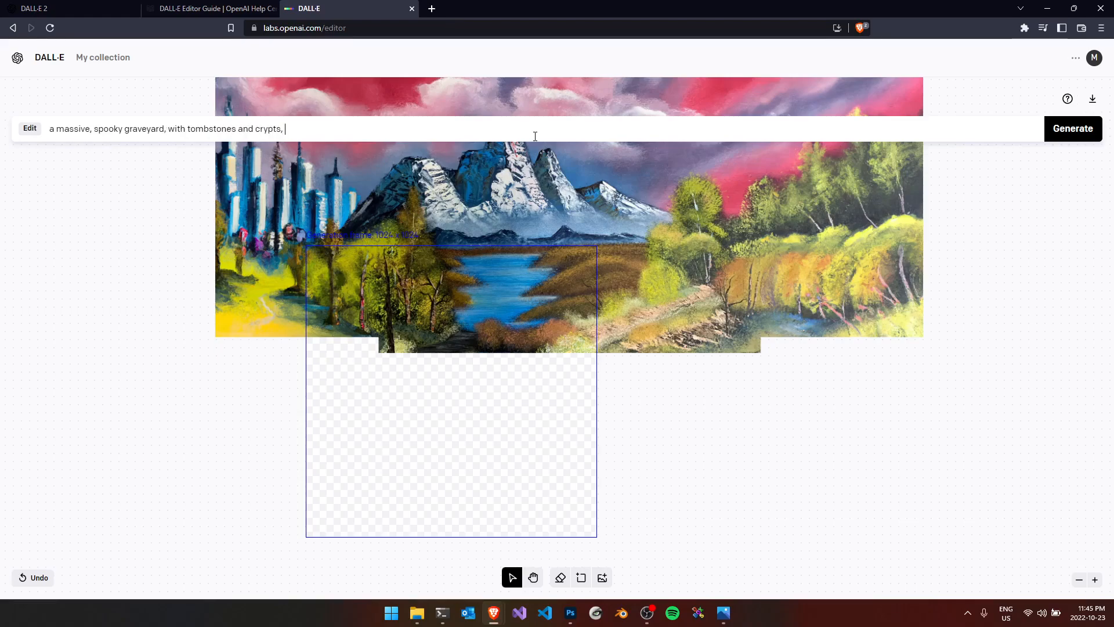
- Append "that has multiple sections and pathways. It should be extremely creepy but beautiful in a horticultural sense." to the prompt and generate
{"action": "type", "text": "that has multiple sections and pathways. It should be"}
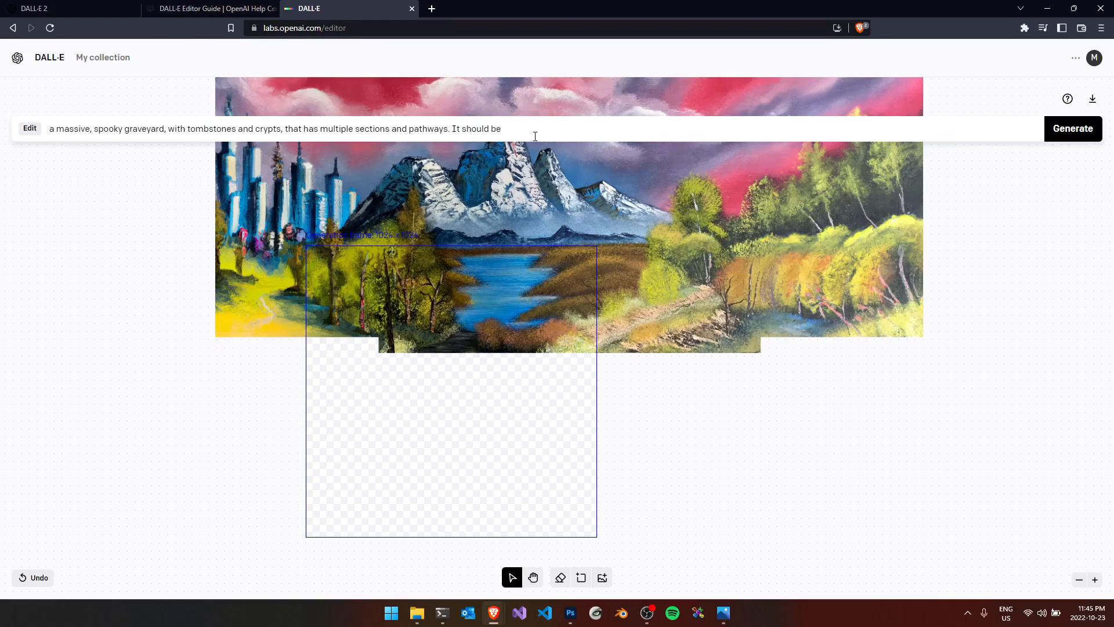
{"action": "type", "text": "mely creepy but beau"}
{"action": "type", "text": "tiful"}
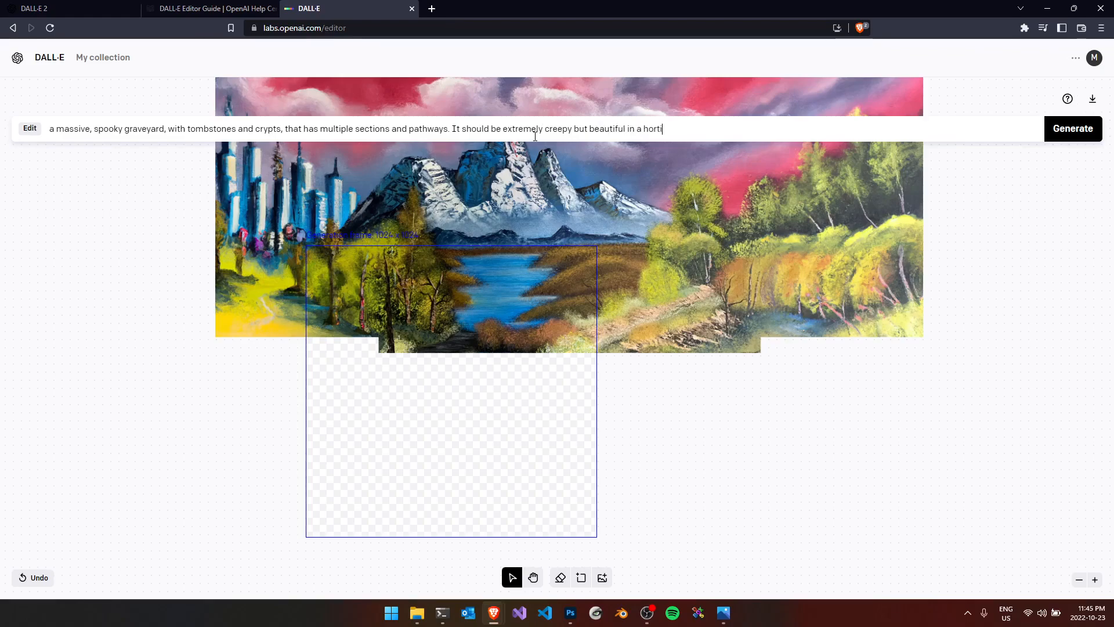
{"action": "type", "text": " in a horticultural sense."}
{"action": "left_click", "coordinate": [1061, 138]}
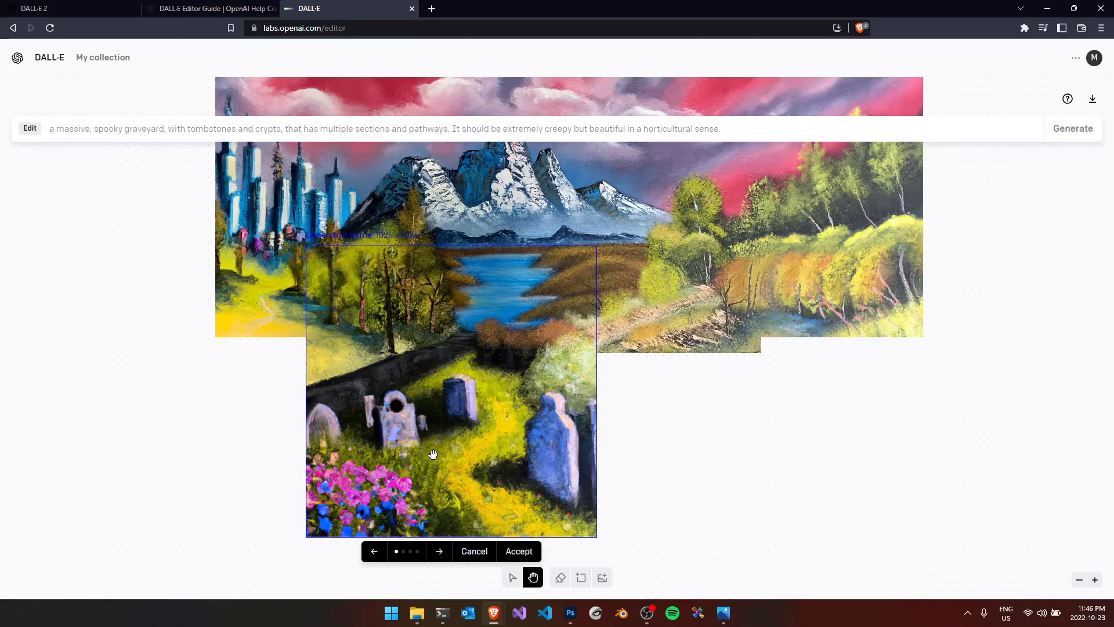
- Compare the four generated graveyard variations and return to the first one, with tombstones and pink and blue flowers
{"action": "left_click", "coordinate": [439, 552]}
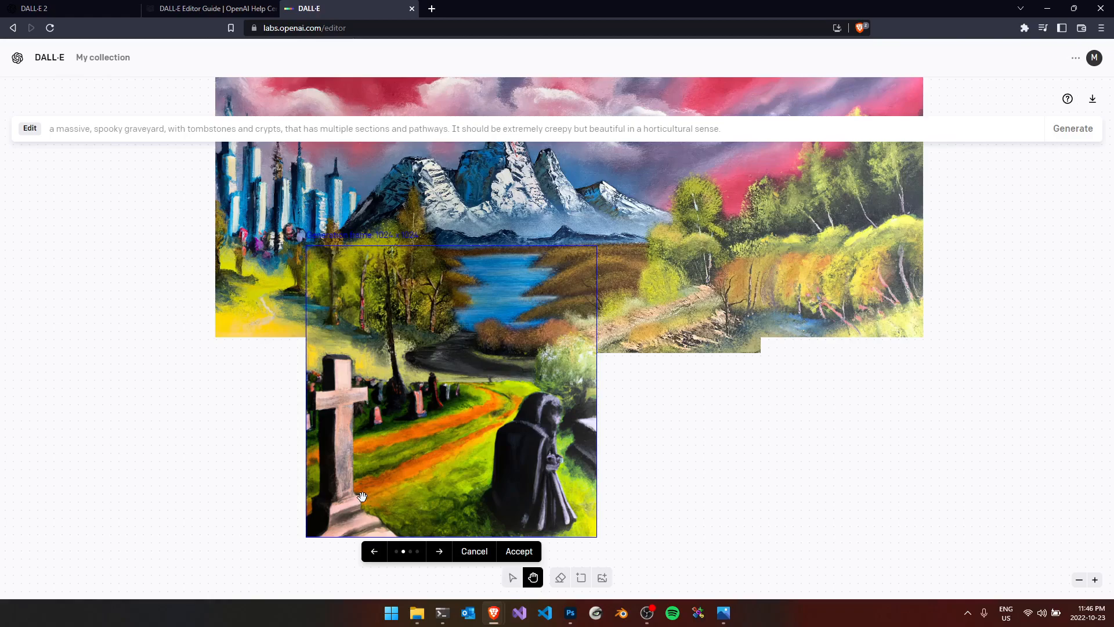
{"action": "left_click", "coordinate": [374, 554]}
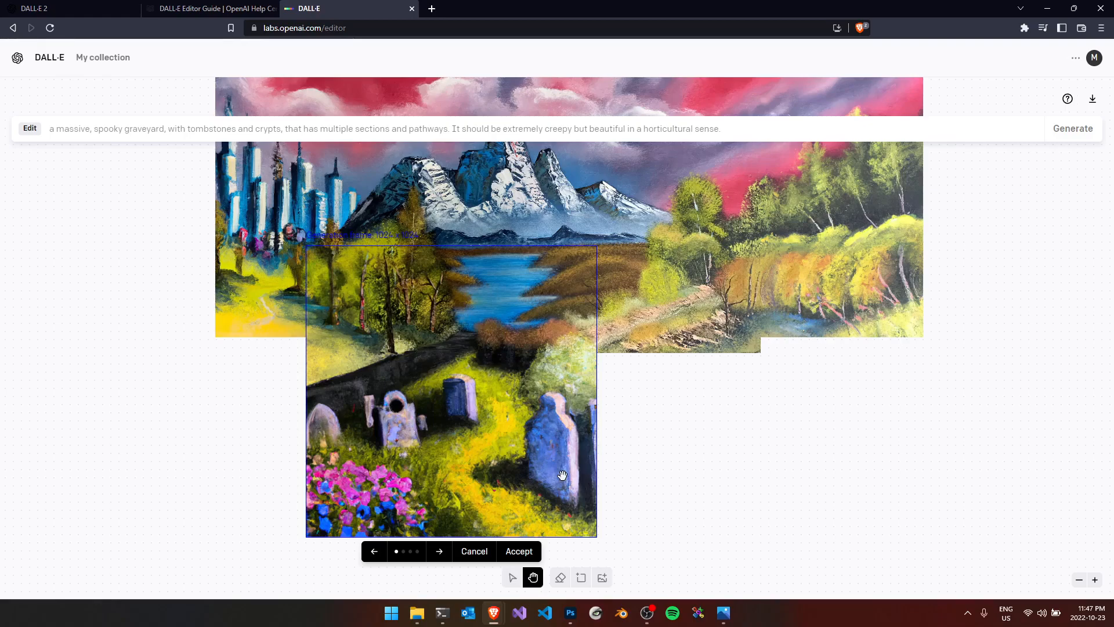
{"action": "left_click", "coordinate": [441, 555]}
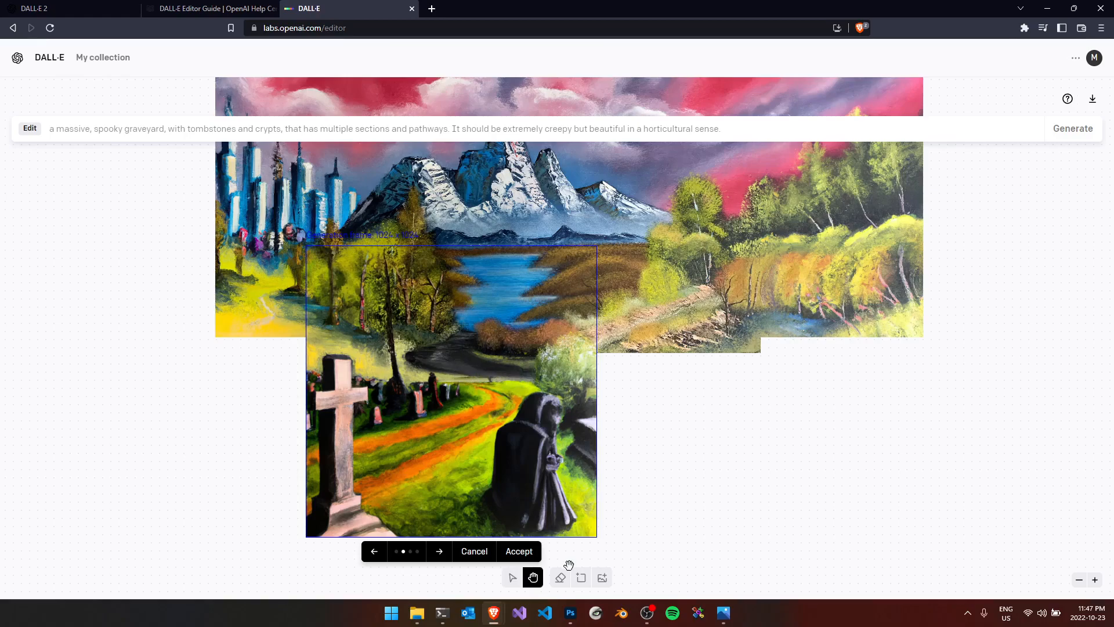
{"action": "left_click", "coordinate": [440, 555]}
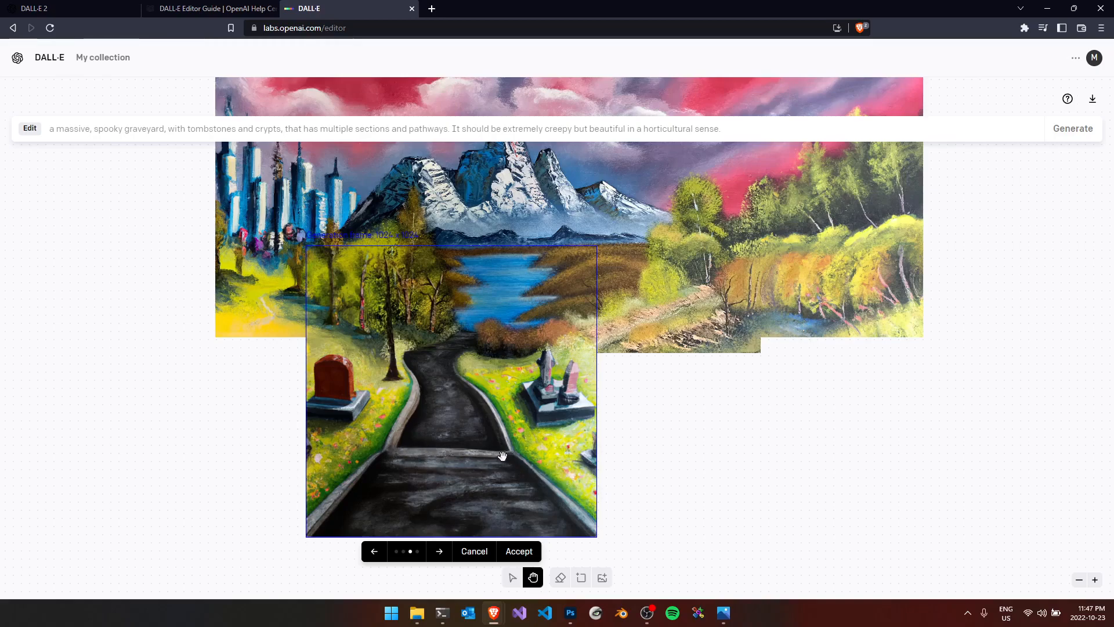
{"action": "left_click", "coordinate": [439, 551]}
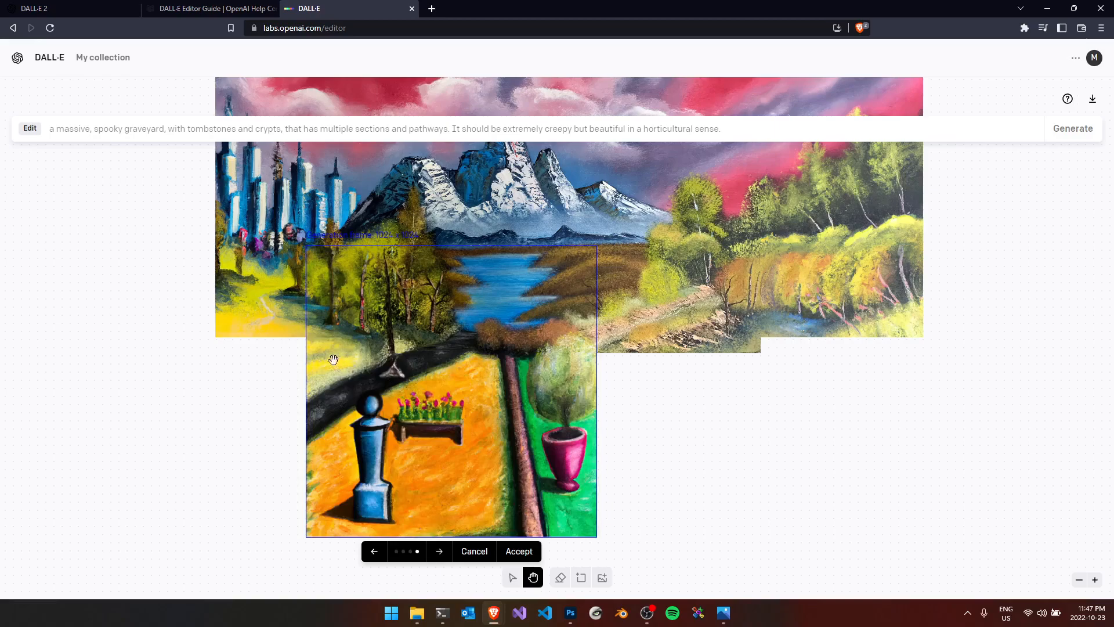
{"action": "left_click", "coordinate": [439, 560]}
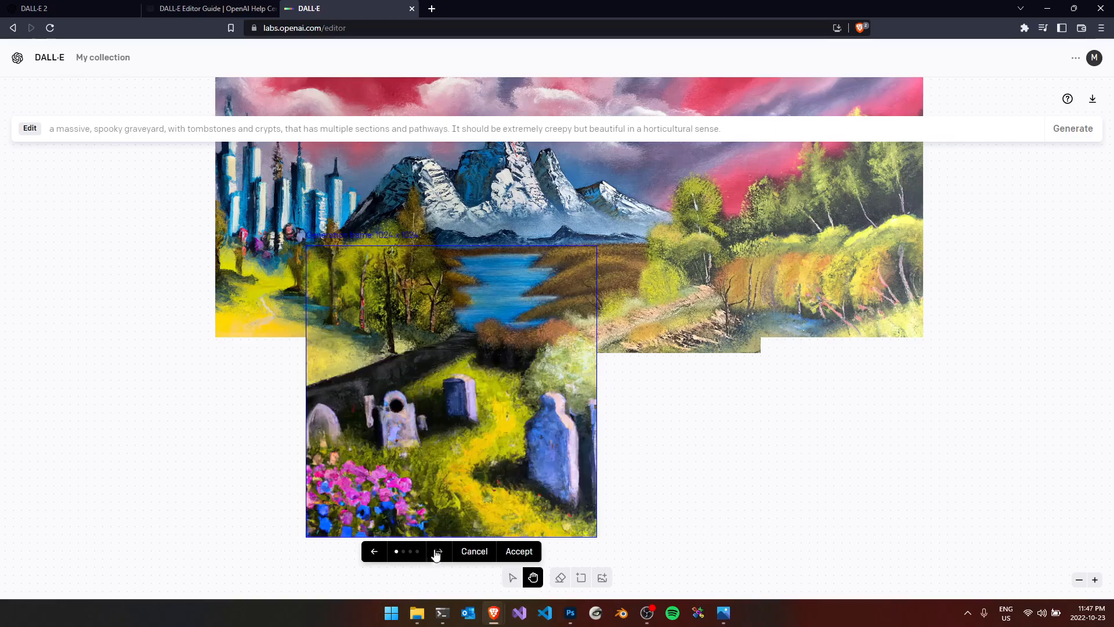
{"action": "left_click", "coordinate": [374, 554]}
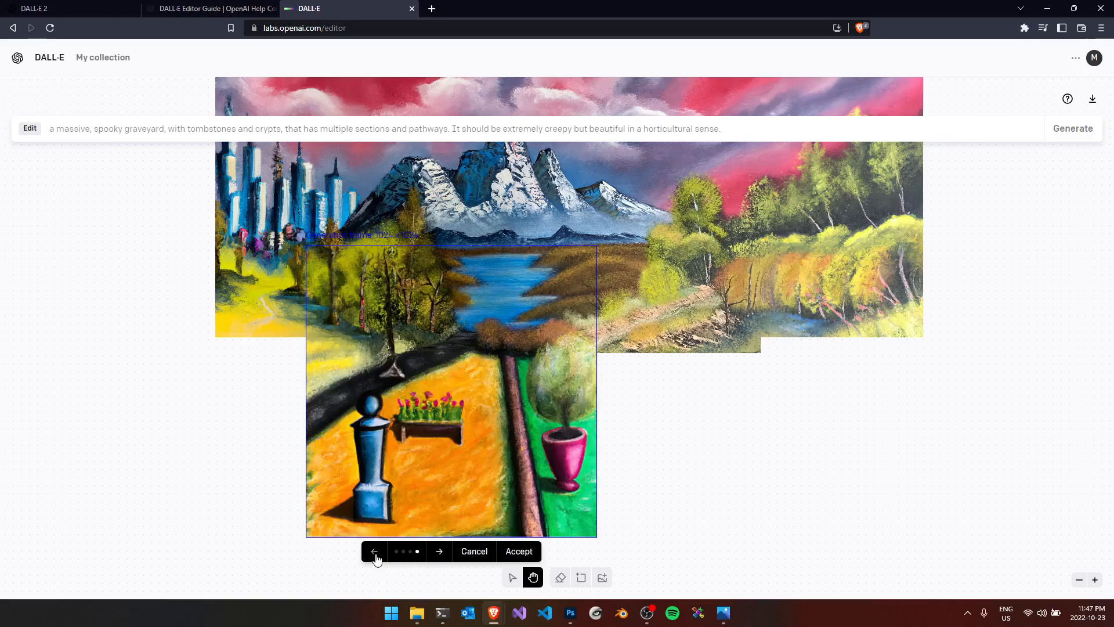
{"action": "left_click", "coordinate": [442, 553]}
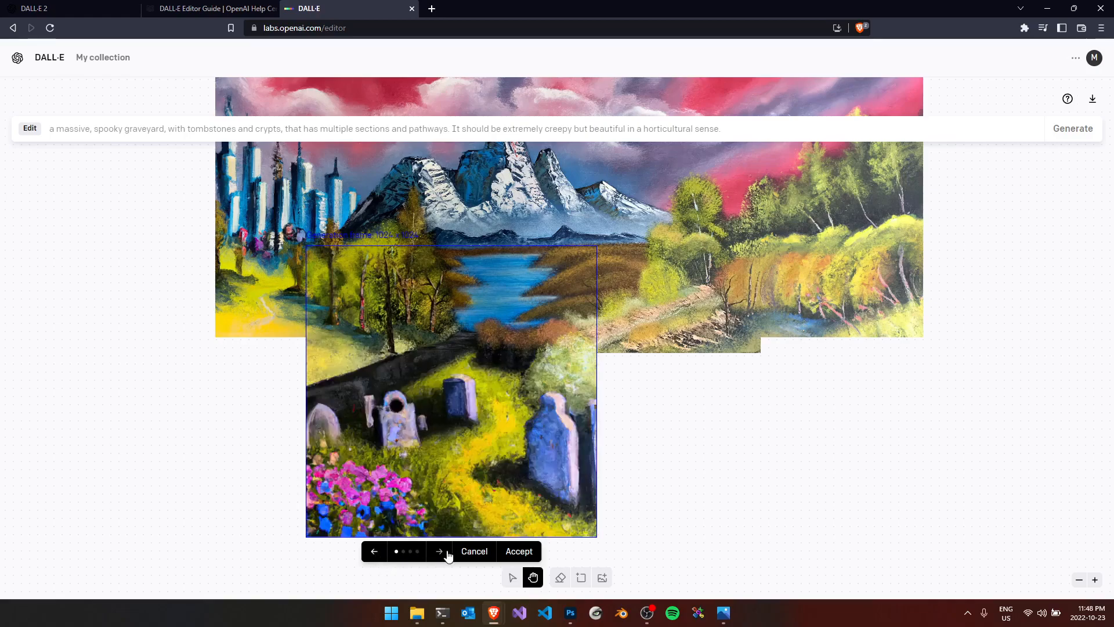
{"action": "left_click", "coordinate": [439, 551]}
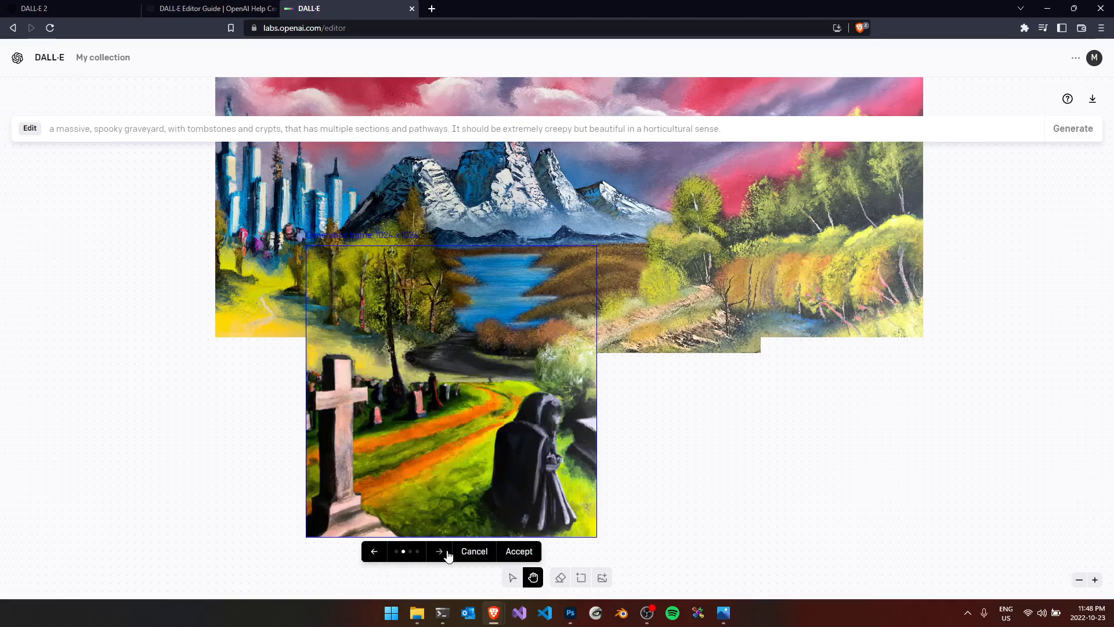
{"action": "left_click", "coordinate": [375, 551]}
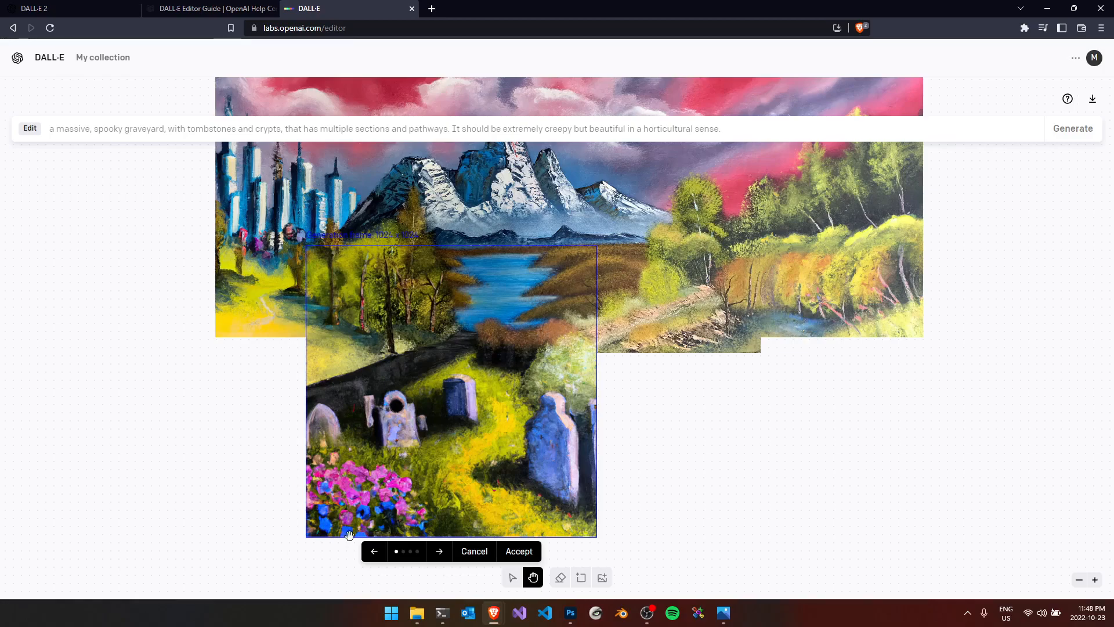
- Accept the graveyard variation with the flowers and download the extended painting as a PNG
{"action": "scroll", "coordinate": [478, 476], "scroll_direction": "up", "scroll_amount": 3}
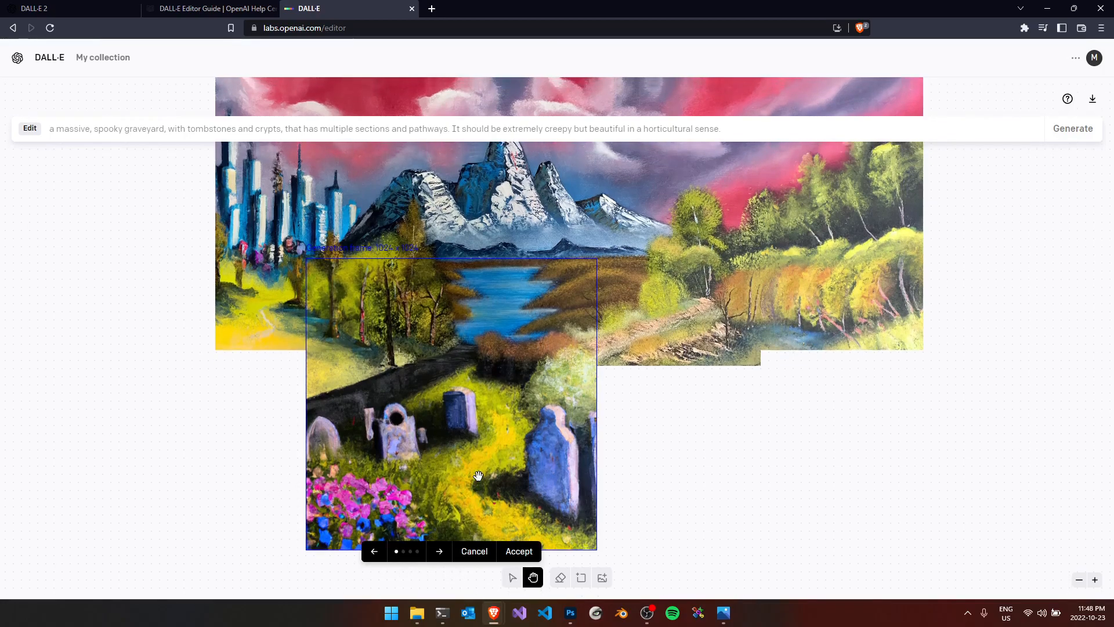
{"action": "scroll", "coordinate": [479, 476], "scroll_direction": "down", "scroll_amount": 5}
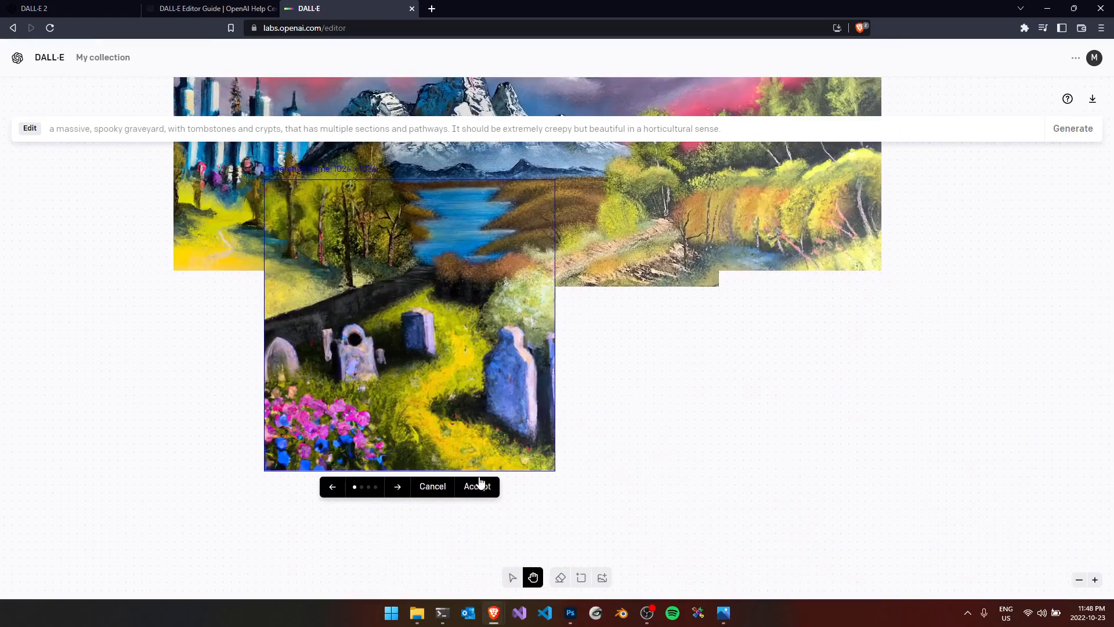
{"action": "scroll", "coordinate": [479, 483], "scroll_direction": "up", "scroll_amount": 2}
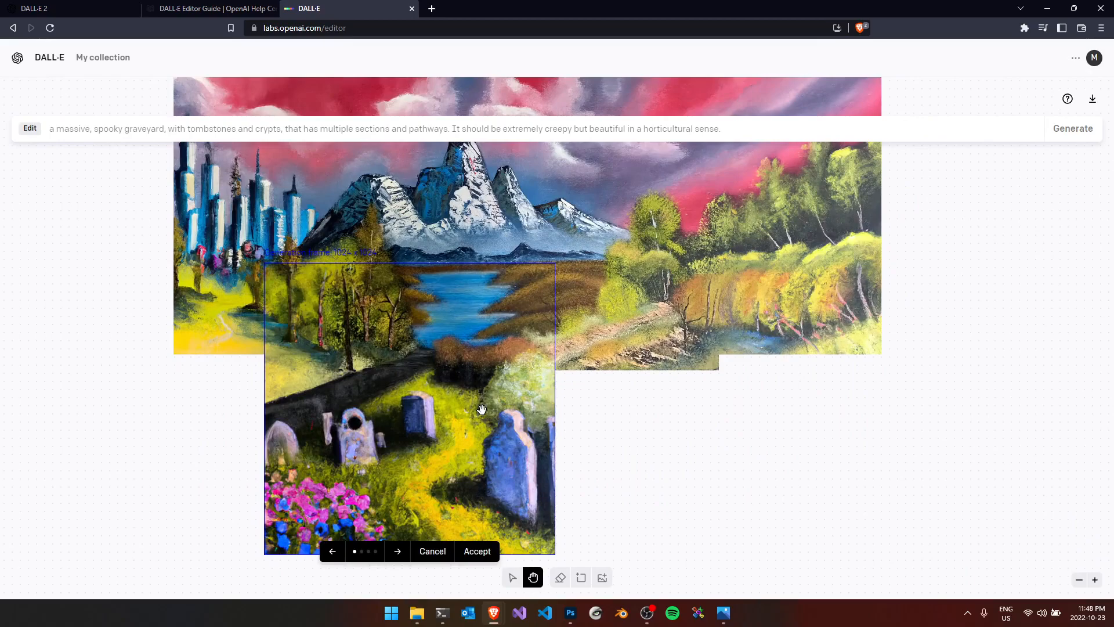
{"action": "scroll", "coordinate": [482, 410], "scroll_direction": "up", "scroll_amount": 1}
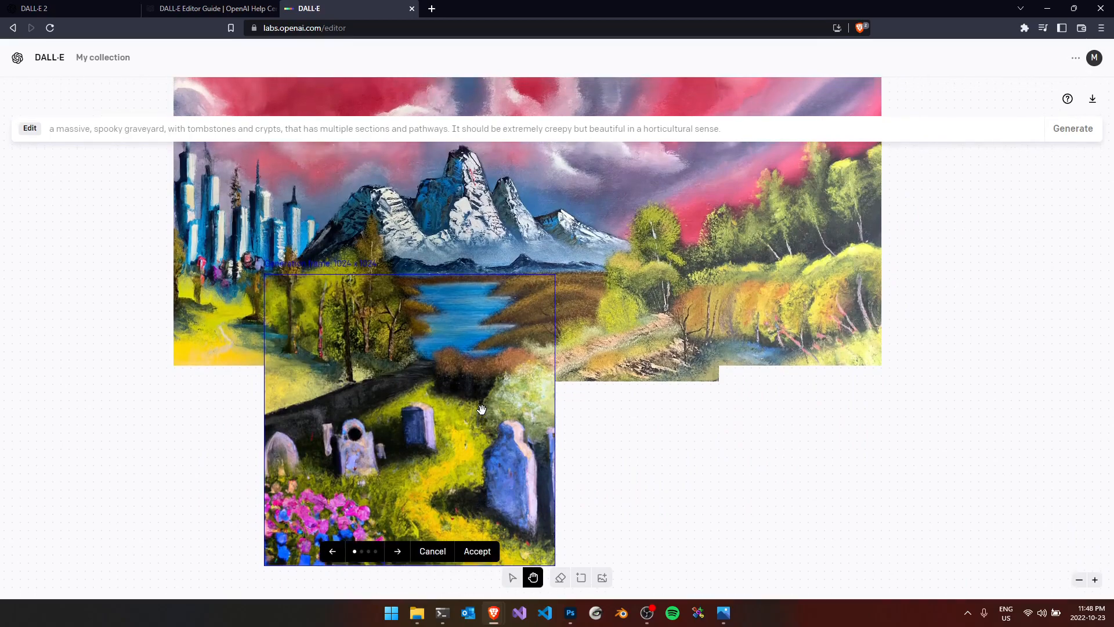
{"action": "left_click", "coordinate": [1077, 59]}
{"action": "left_click", "coordinate": [1078, 61]}
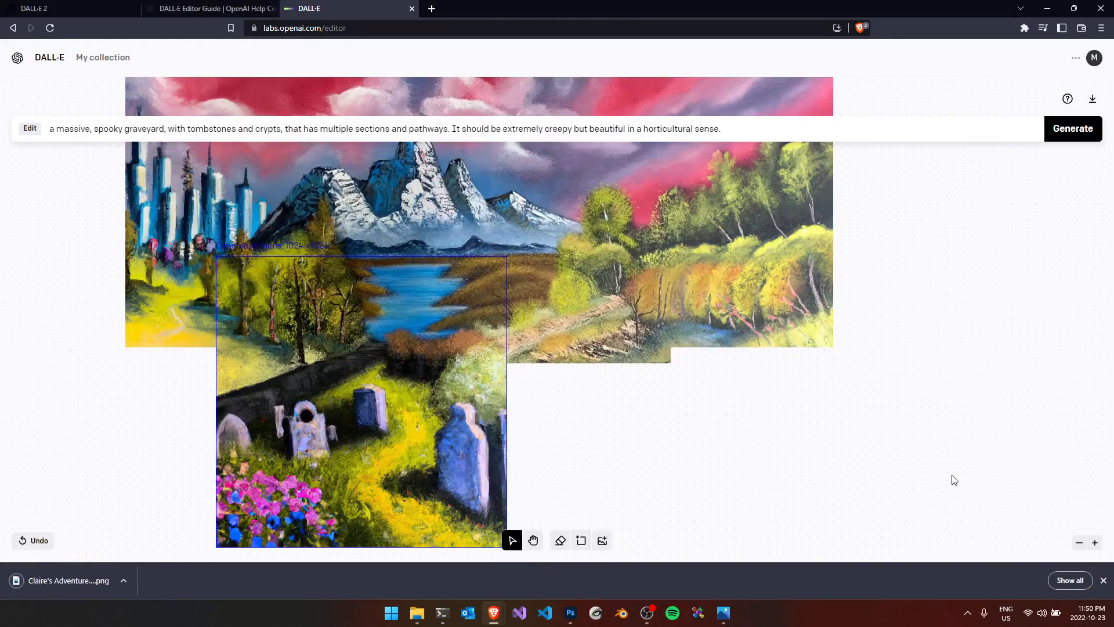
{"action": "left_click", "coordinate": [1105, 580]}
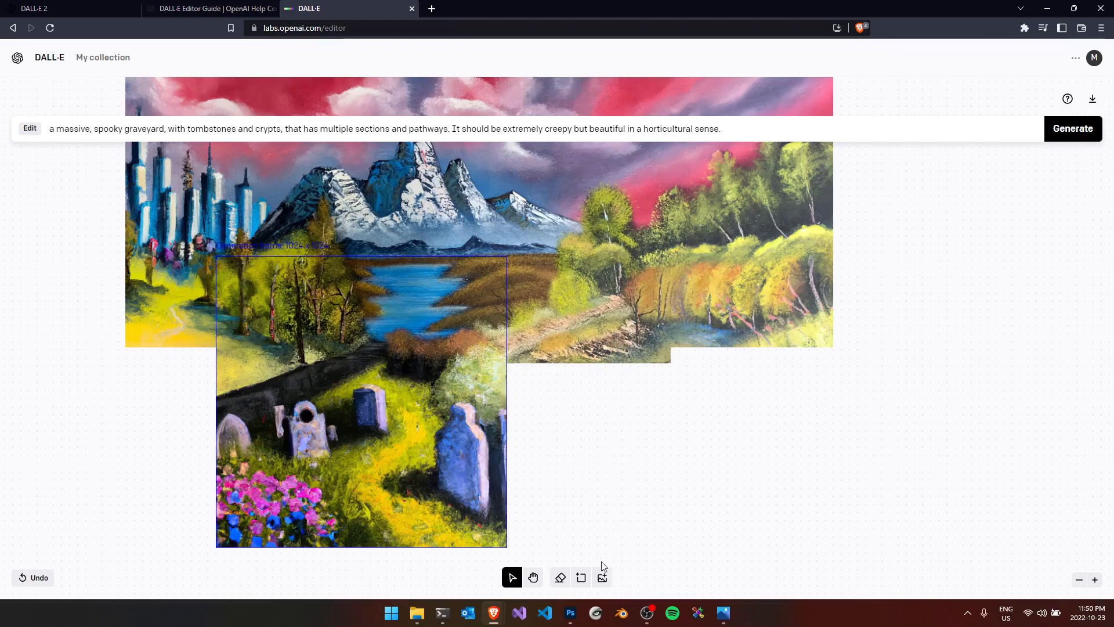
- Add a generation frame directly beside the graveyard, overlapping the path and autumn trees above, and clear the old graveyard prompt
{"action": "left_click", "coordinate": [585, 581]}
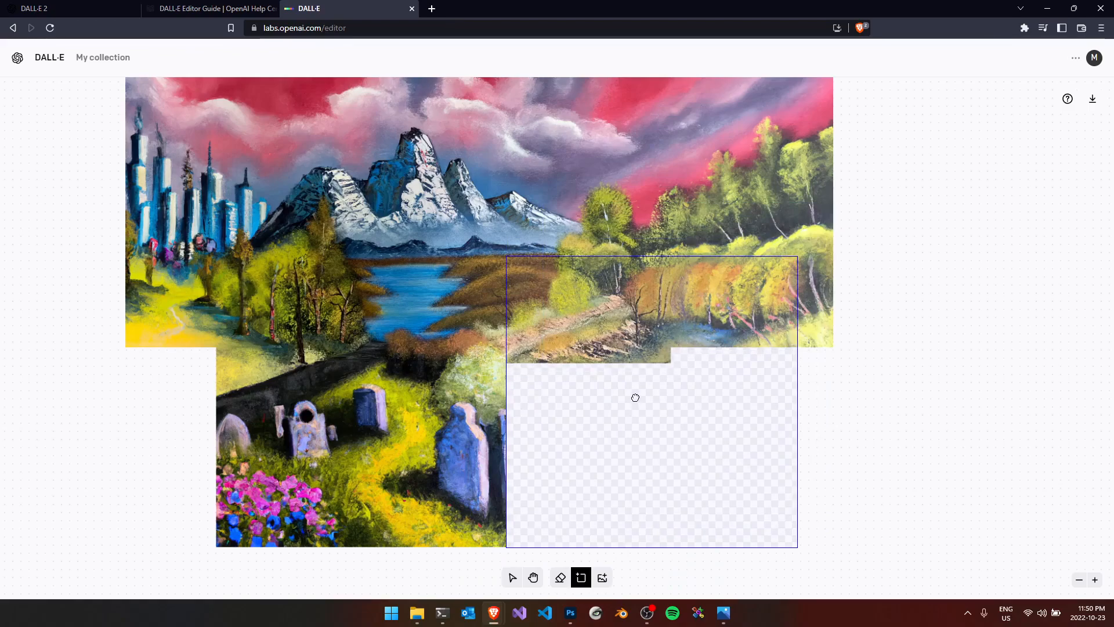
{"action": "left_click", "coordinate": [635, 397]}
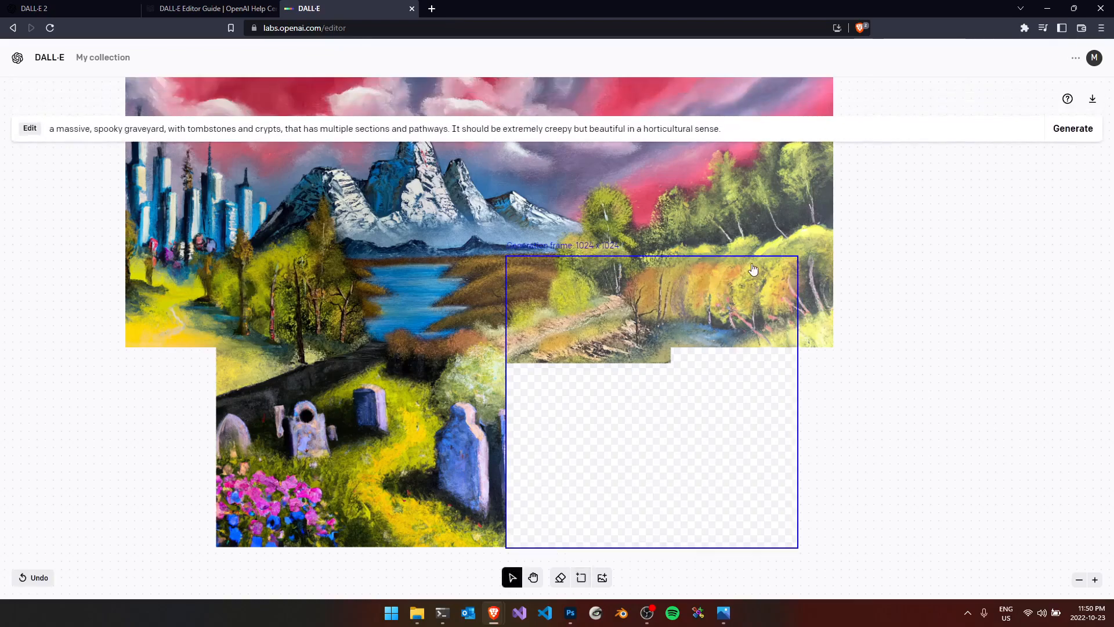
{"action": "left_click", "coordinate": [745, 132]}
{"action": "key", "text": "BackSpace"}
{"action": "key", "text": "BackSpace"}
{"action": "key", "text": "BackSpace"}
{"action": "key", "text": "BackSpace"}
{"action": "key", "text": "BackSpace"}
{"action": "key", "text": "BackSpace"}
{"action": "key", "text": "BackSpace"}
{"action": "key", "text": "BackSpace"}
{"action": "key", "text": "BackSpace"}
{"action": "key", "text": "BackSpace"}
{"action": "key", "text": "BackSpace"}
{"action": "key", "text": "BackSpace"}
{"action": "key", "text": "BackSpace"}
{"action": "key", "text": "BackSpace"}
{"action": "key", "text": "BackSpace"}
{"action": "key", "text": "BackSpace"}
{"action": "key", "text": "BackSpace"}
{"action": "key", "text": "BackSpace"}
{"action": "key", "text": "BackSpace"}
{"action": "key", "text": "BackSpace"}
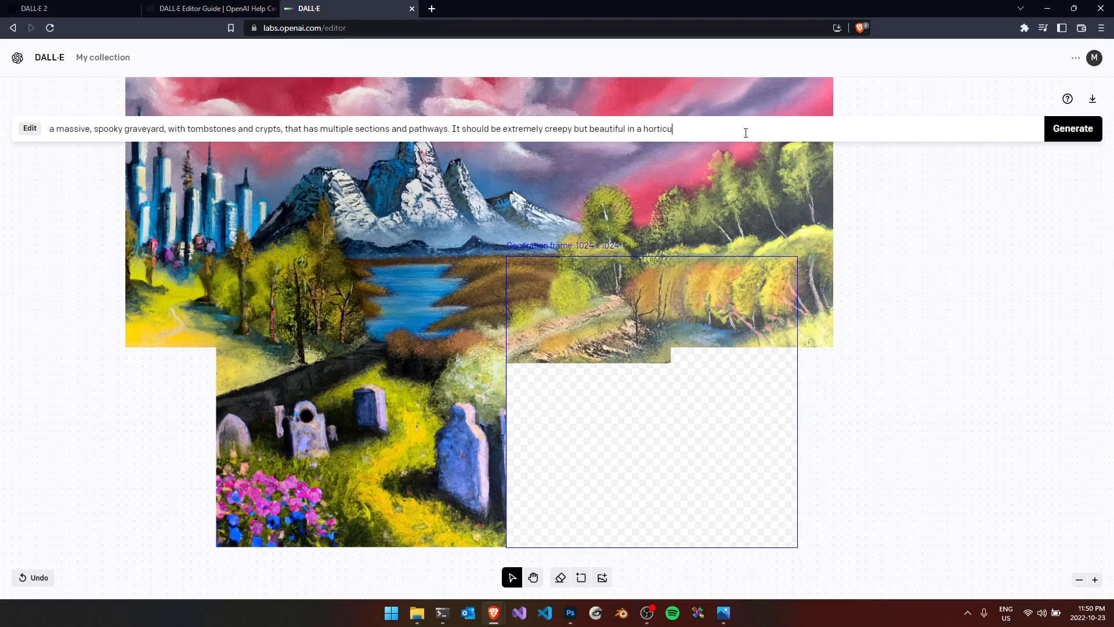
{"action": "key", "text": "ctrl+a"}
{"action": "key", "text": "BackSpace"}
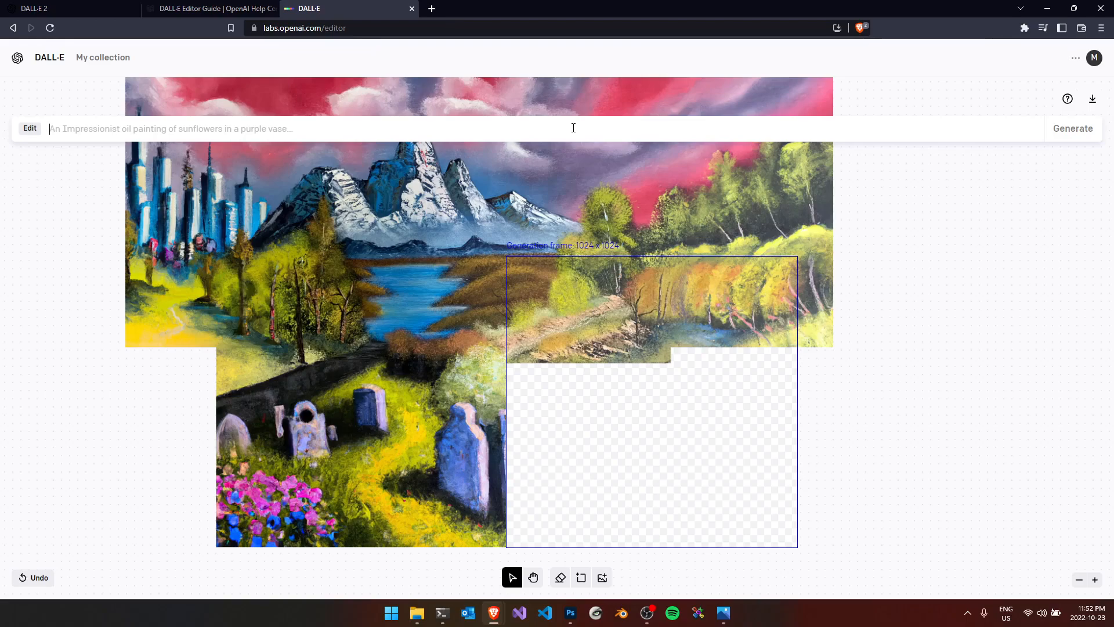
- Start the prompt with "a few gravestones visible in the foreground in the bottom left, but behind that is a giant cliff rockface"
{"action": "type", "text": "a"}
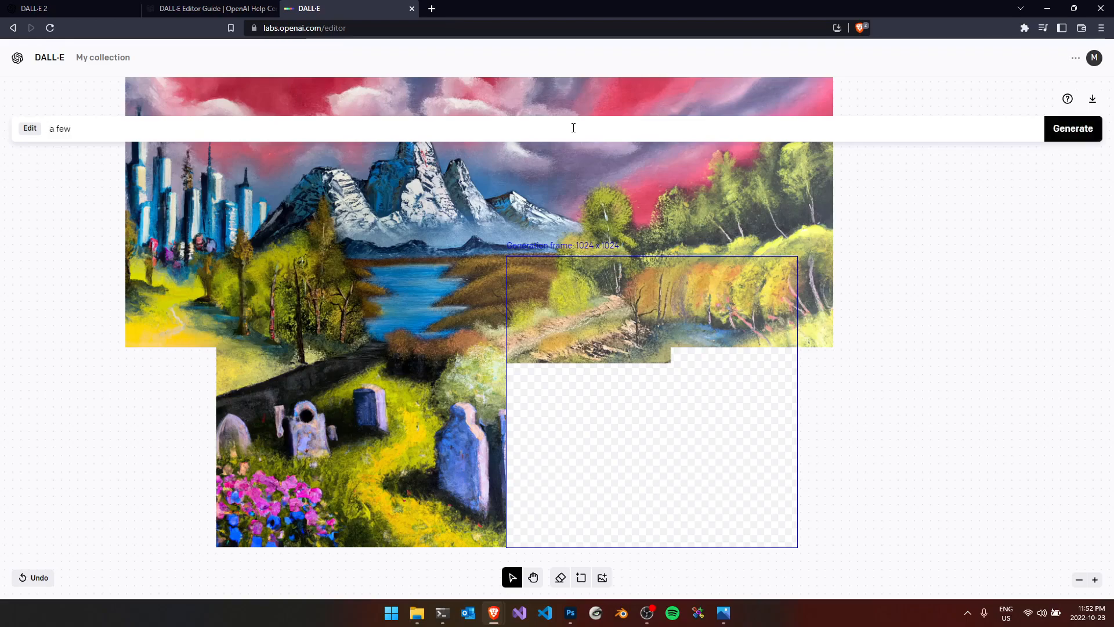
{"action": "type", "text": " few gra"}
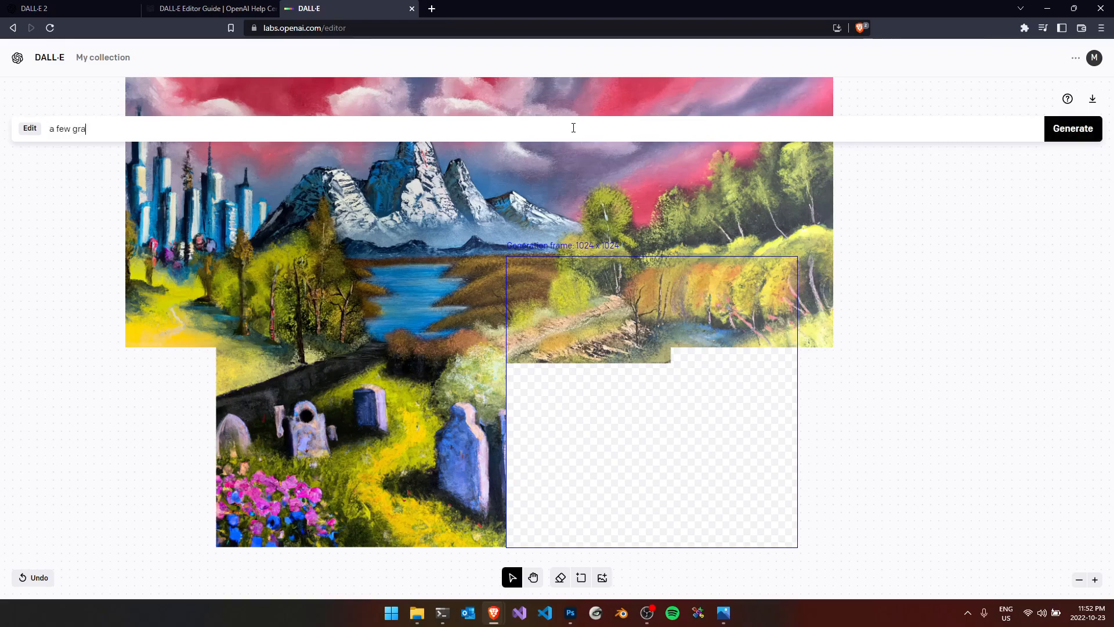
{"action": "type", "text": "vestones visible in the foreground in the "}
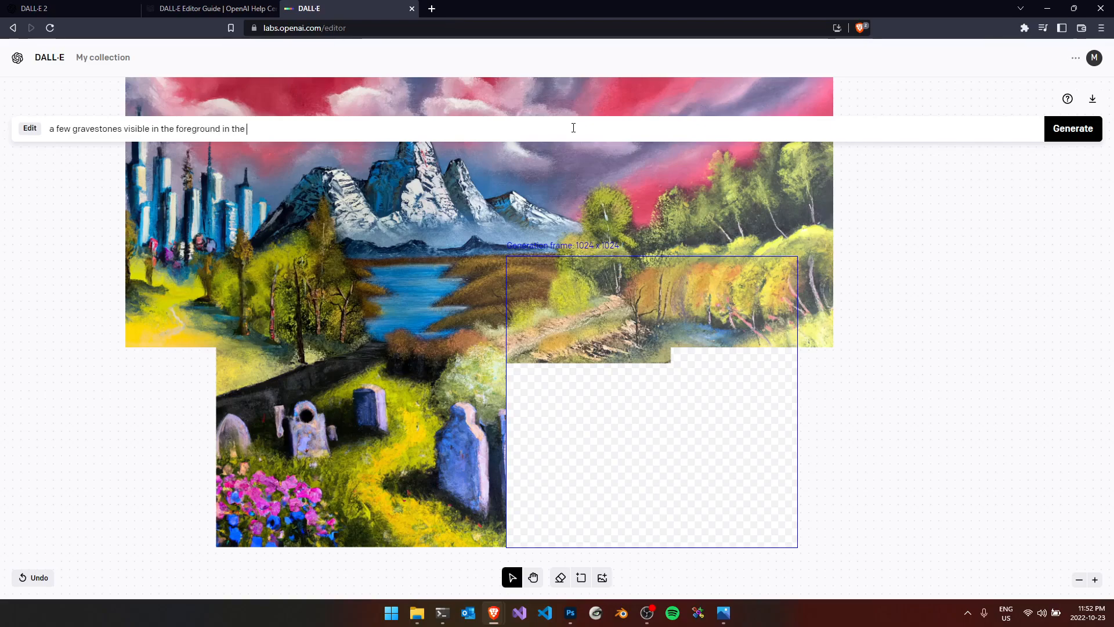
{"action": "type", "text": "bottom left, but"}
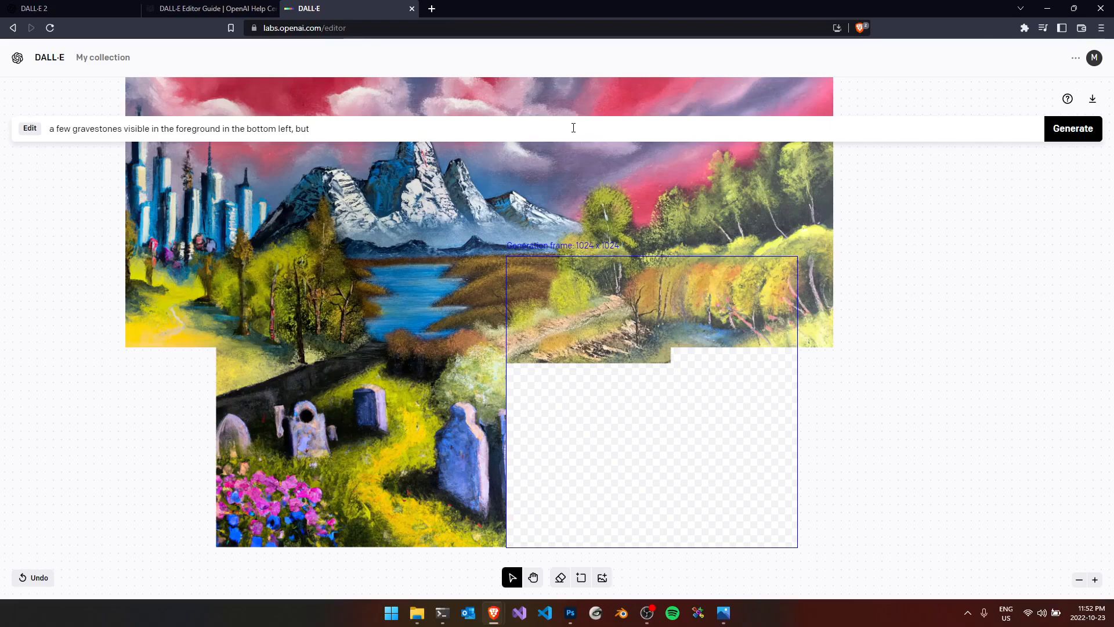
{"action": "type", "text": "in the back"}
{"action": "key", "text": "ctrl+BackSpace"}
{"action": "key", "text": "ctrl+BackSpace"}
{"action": "key", "text": "ctrl+BackSpace"}
{"action": "type", "text": "behind that is a giant cliff rockfacae"}
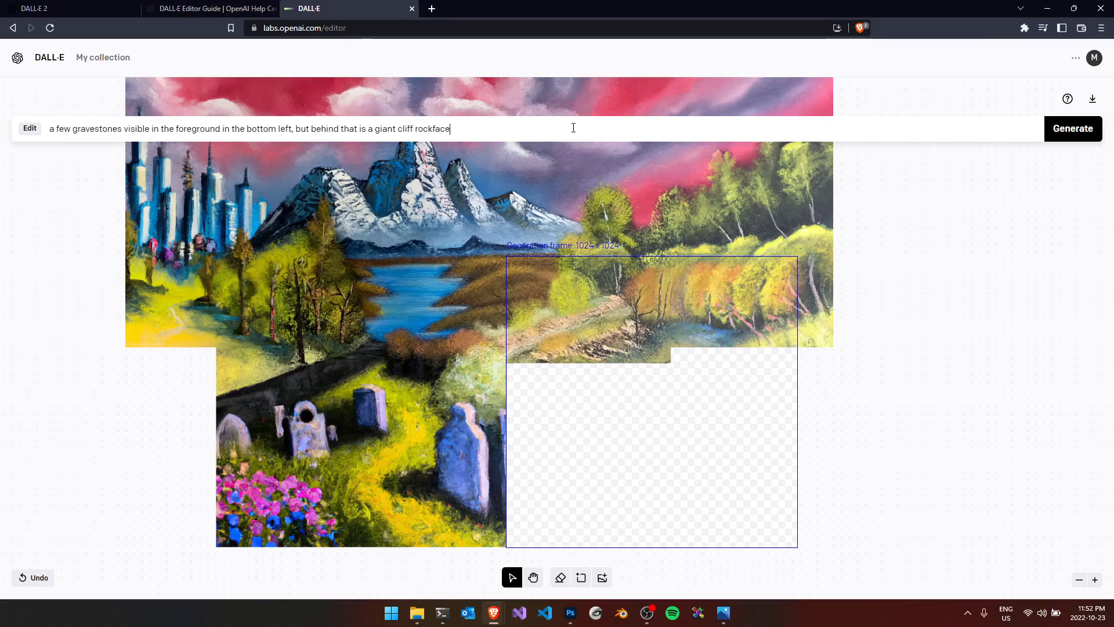
- Append "that drops all the way off the edge. There should be a waterfall and some mist at the bottom" to the prompt and generate
{"action": "type", "text": " that drops all the way off the edge. There should be "}
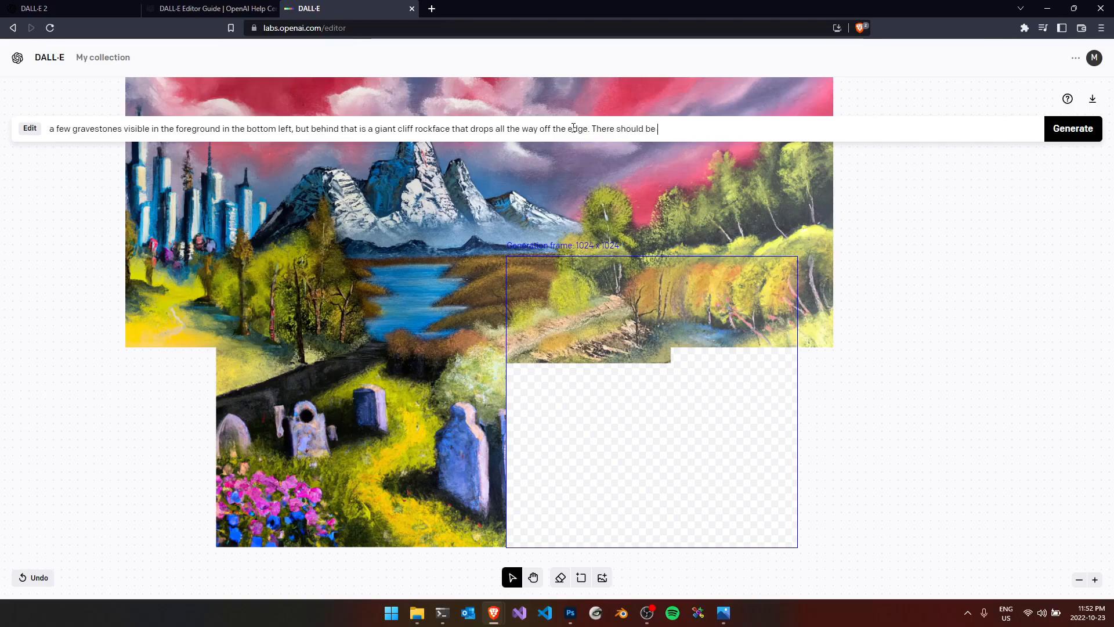
{"action": "type", "text": "a waterfall"}
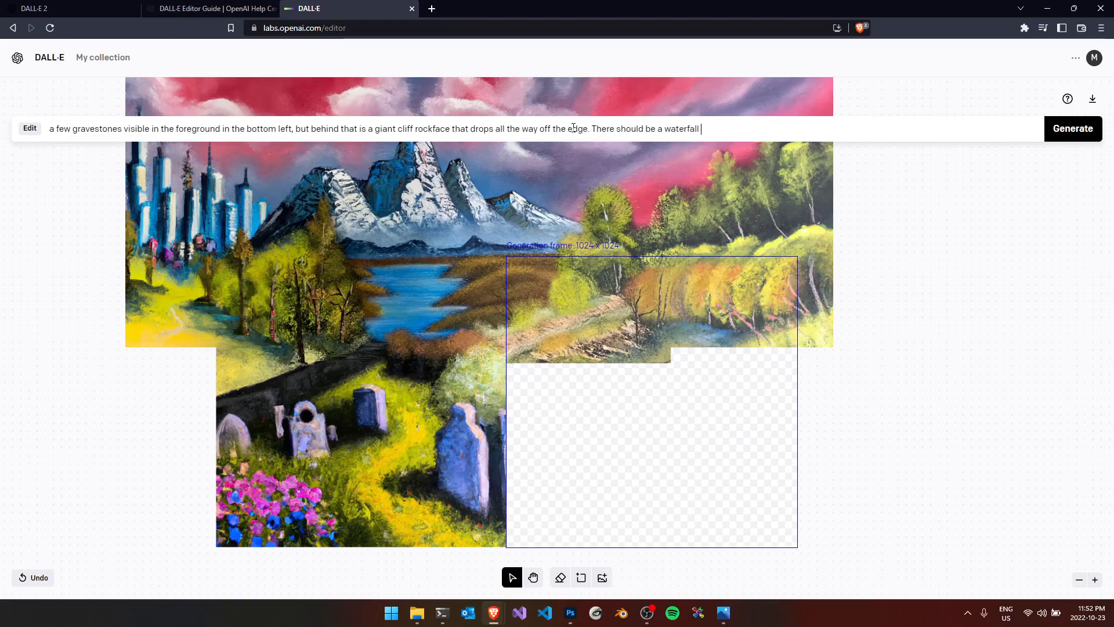
{"action": "type", "text": " and some m"}
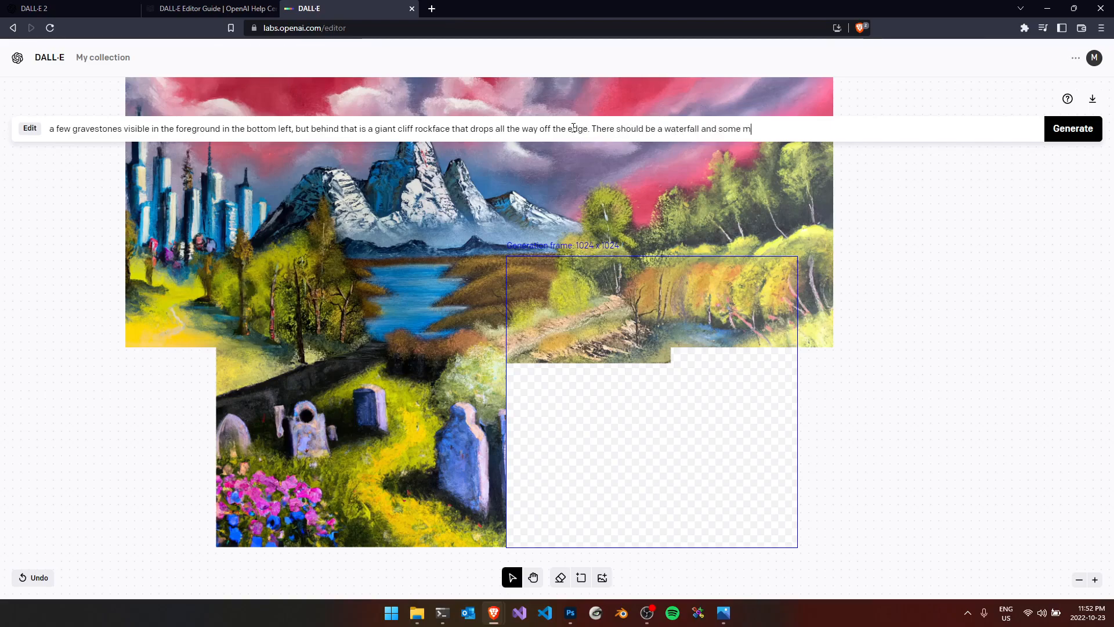
{"action": "type", "text": "ist at the bottom"}
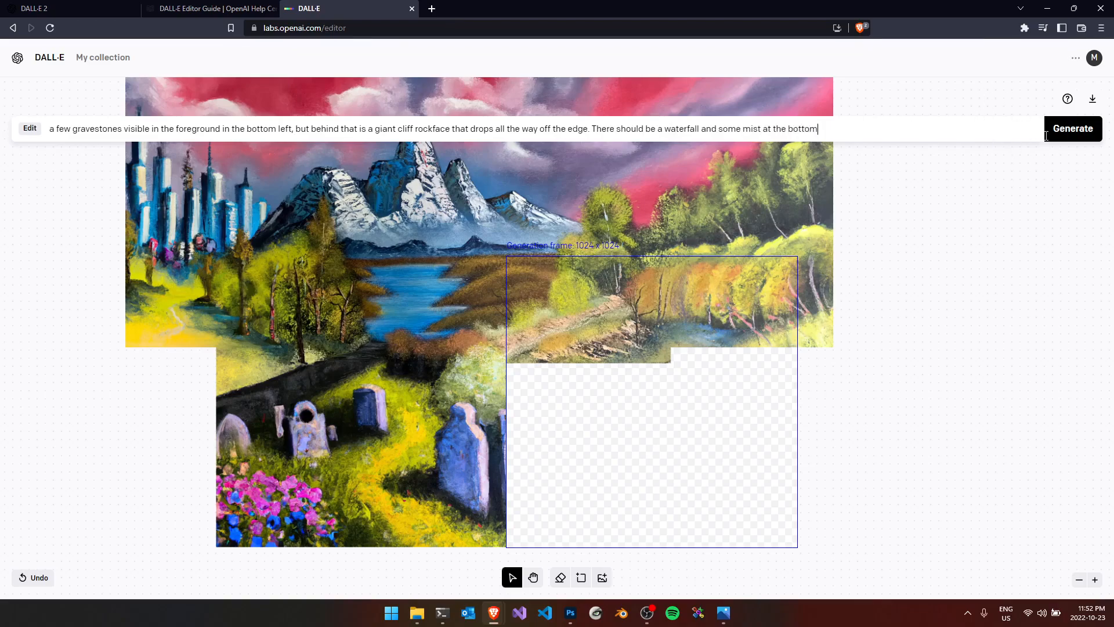
{"action": "left_click", "coordinate": [1066, 138]}
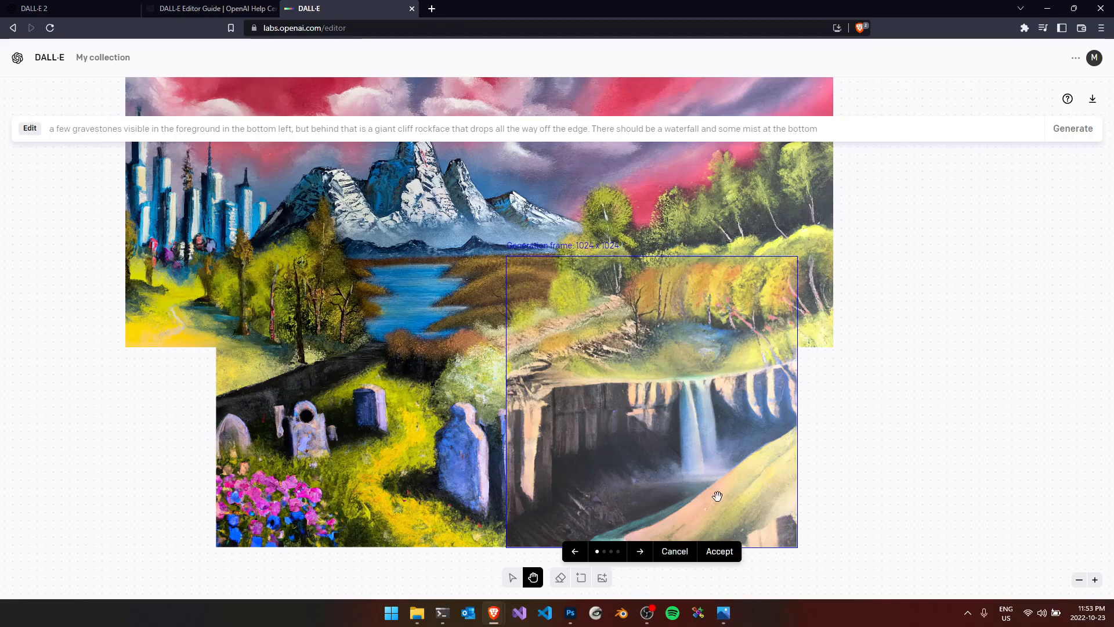
- Compare the four generated waterfall variations and accept the fourth one, with the blue river between rocky banks
{"action": "left_click", "coordinate": [641, 557]}
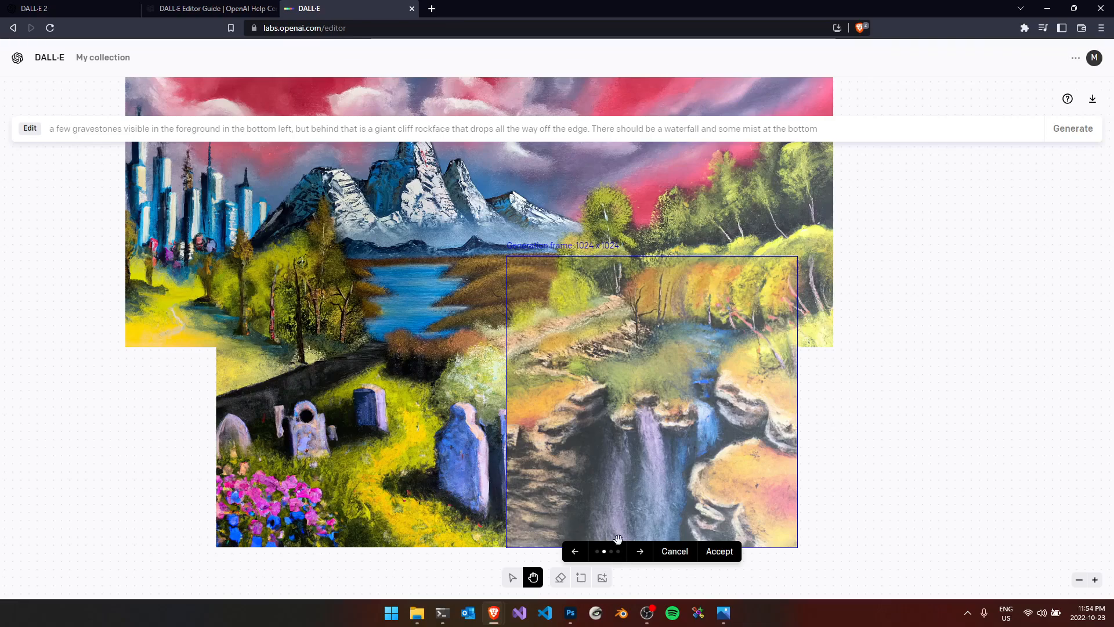
{"action": "left_click", "coordinate": [641, 554]}
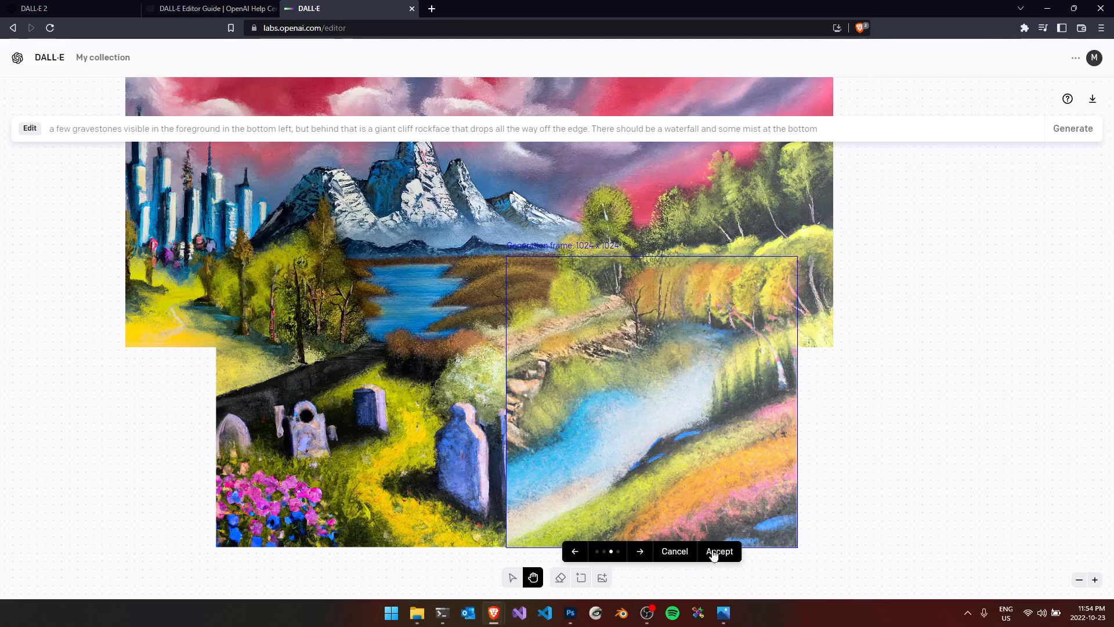
{"action": "left_click", "coordinate": [643, 557]}
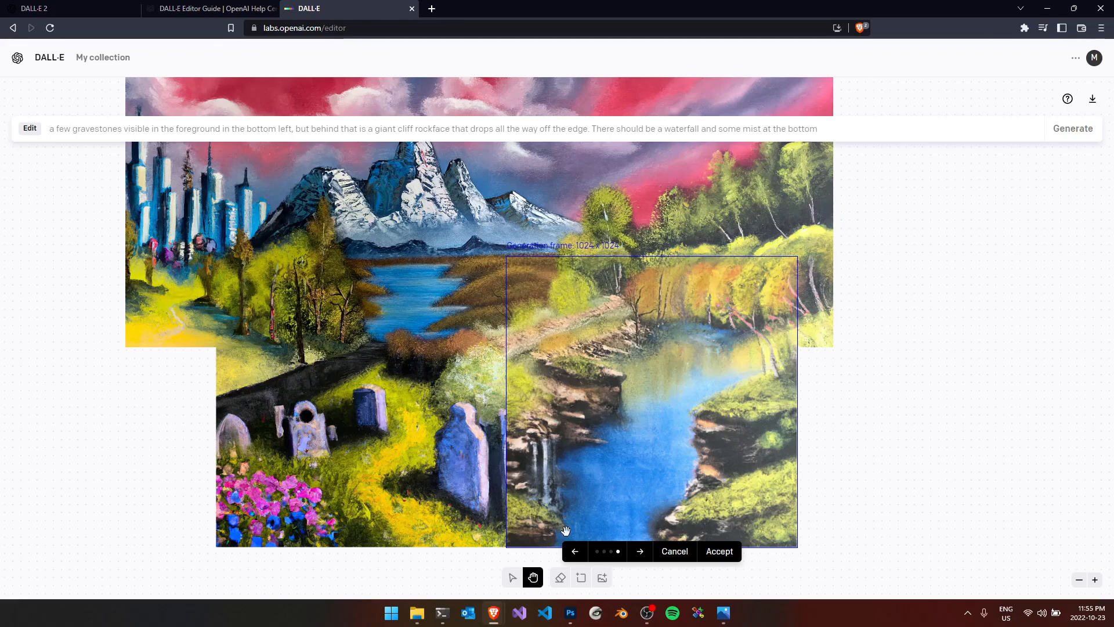
{"action": "left_click", "coordinate": [733, 560]}
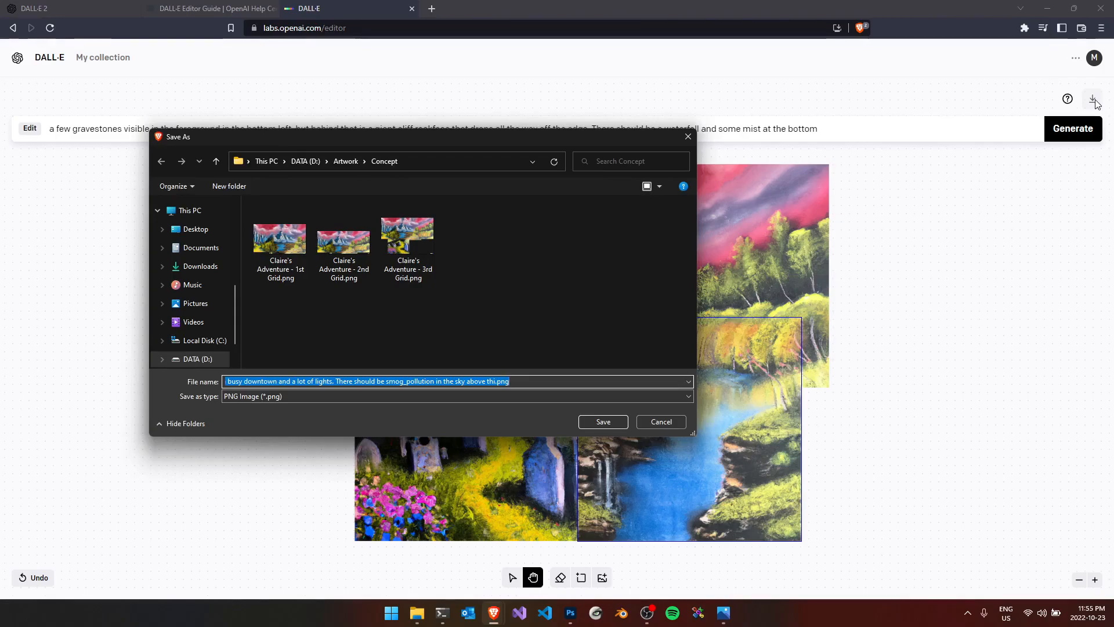
- Save the extended painting as a PNG named "Claire's Adventure - Overworld Concept Map" in the Concept folder and dismiss the download notice
{"action": "type", "text": "Claire's Adventure - "}
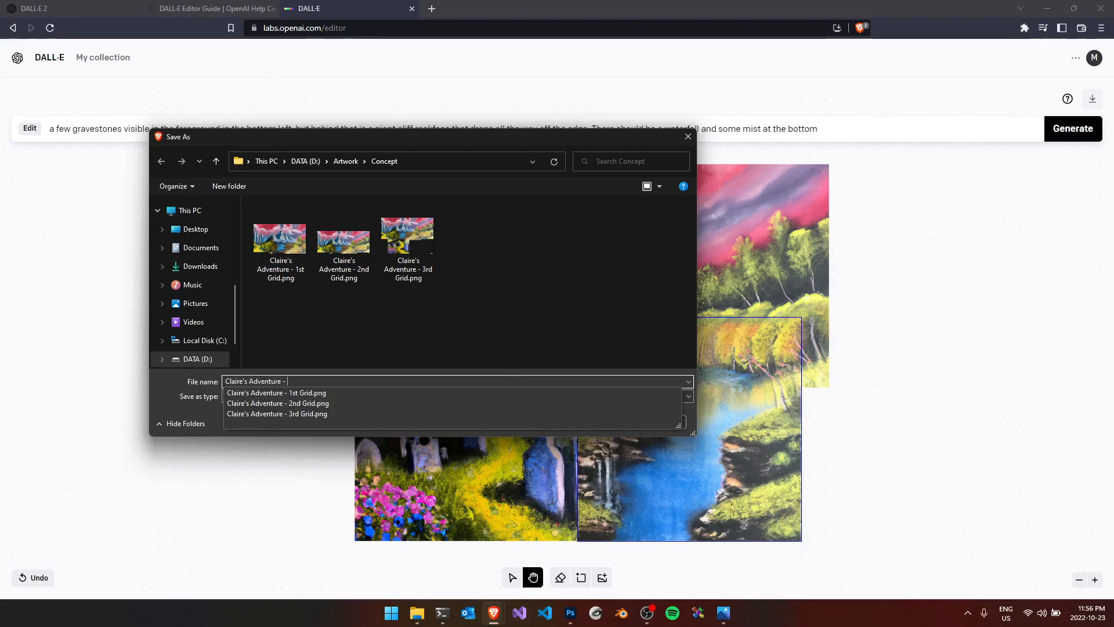
{"action": "type", "text": "Overworld Concept"}
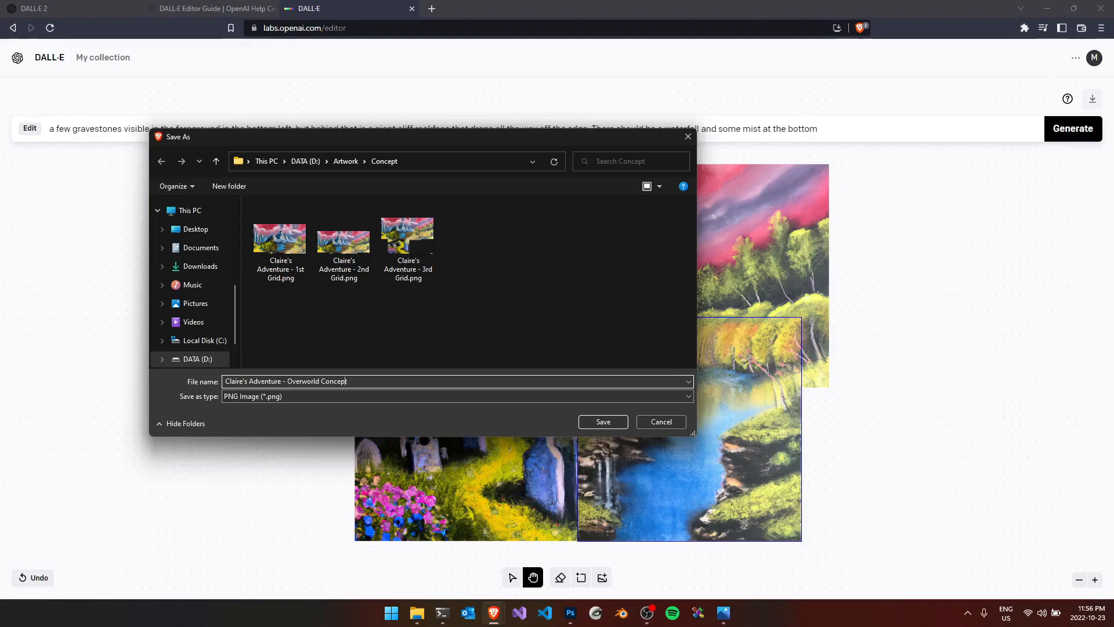
{"action": "type", "text": "Map"}
{"action": "key", "text": "Return"}
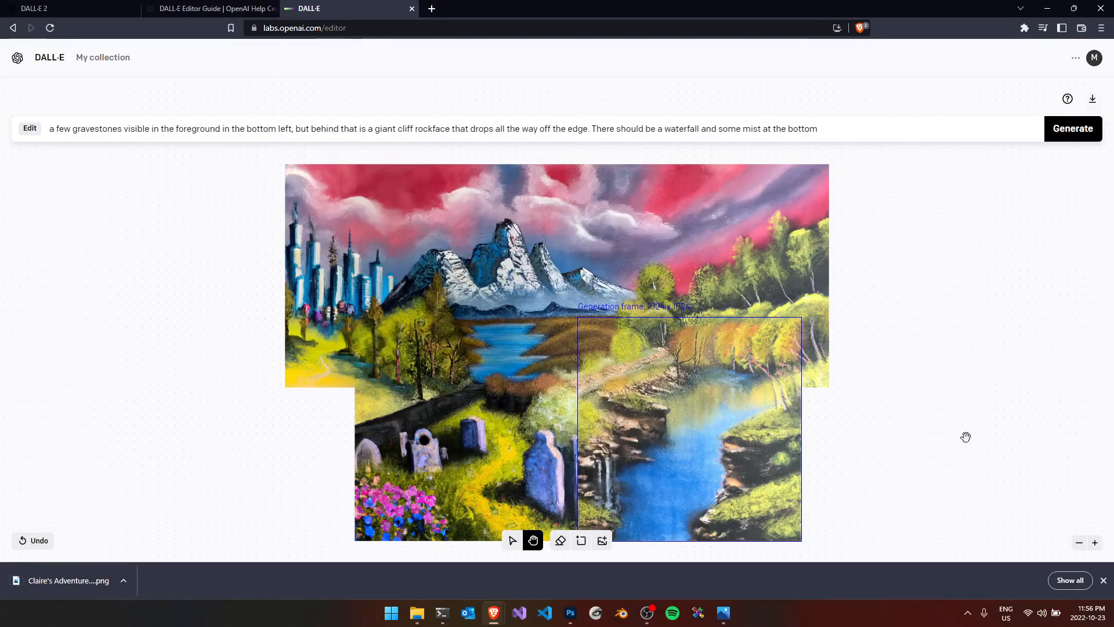
{"action": "left_click", "coordinate": [1102, 580]}
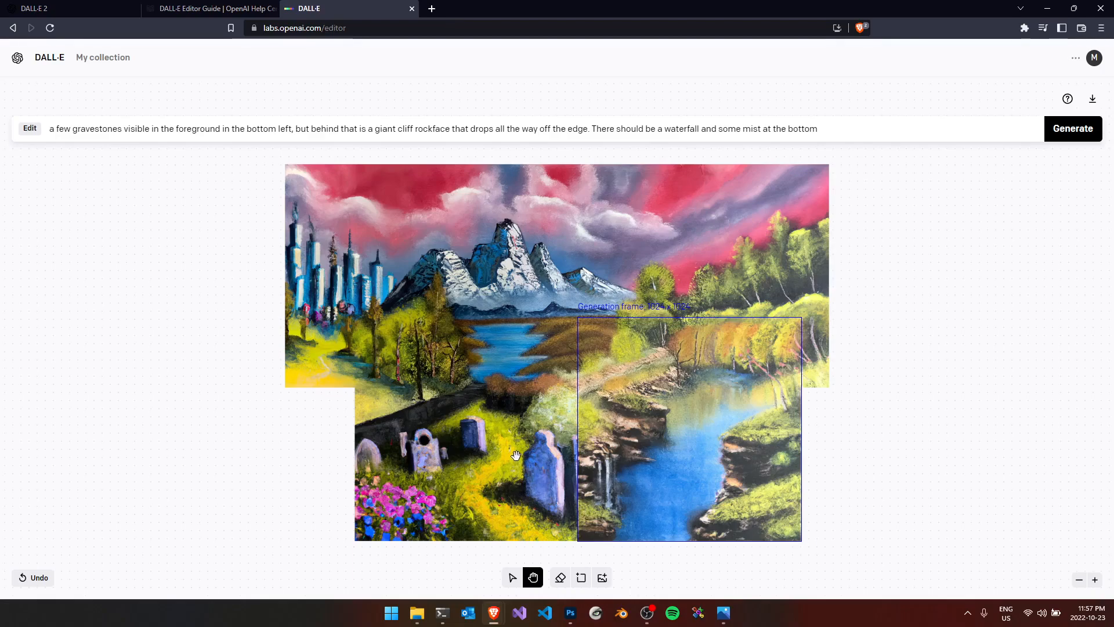
{"action": "left_click_drag", "start_coordinate": [893, 310], "coordinate": [920, 314]}
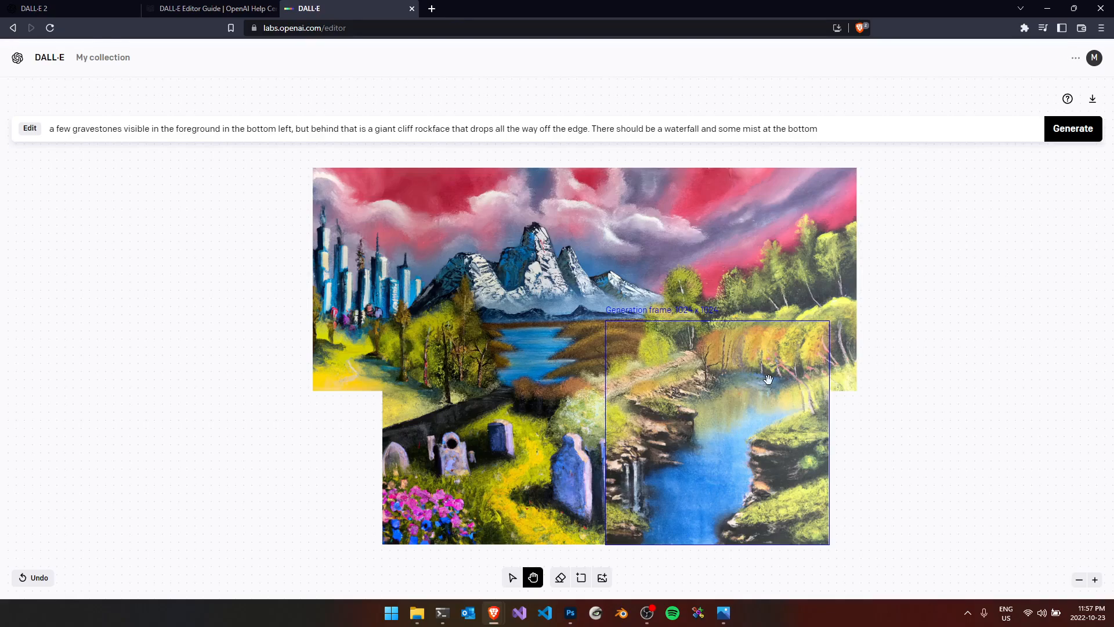
{"action": "mouse_move", "coordinate": [898, 458]}
{"action": "left_mouse_down"}
{"action": "mouse_move", "coordinate": [862, 449]}
{"action": "mouse_move", "coordinate": [878, 456]}
{"action": "left_mouse_up"}
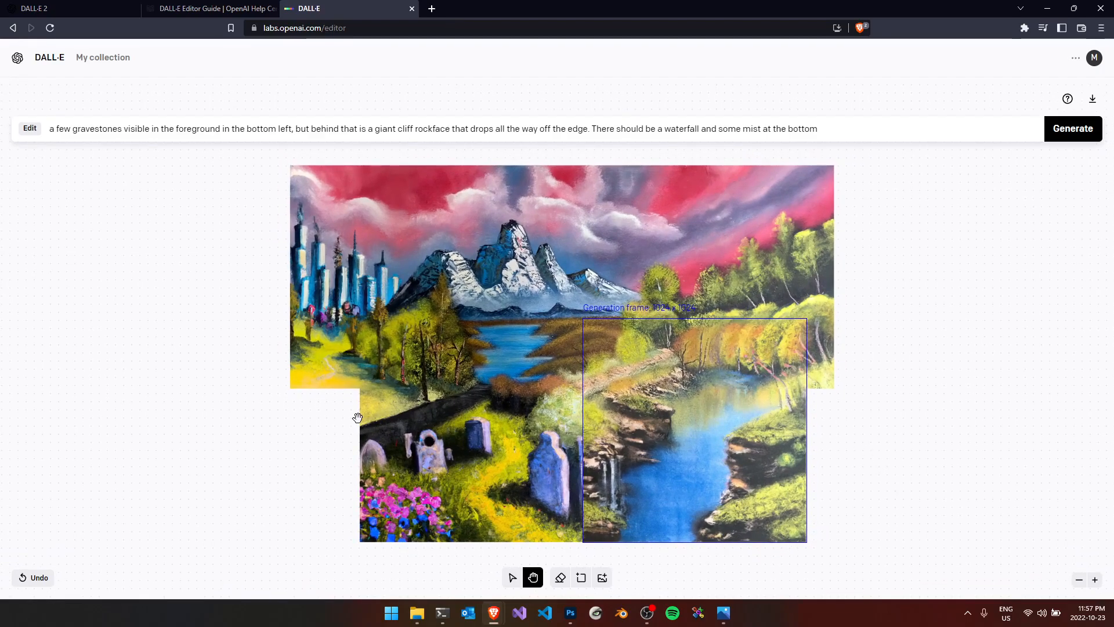